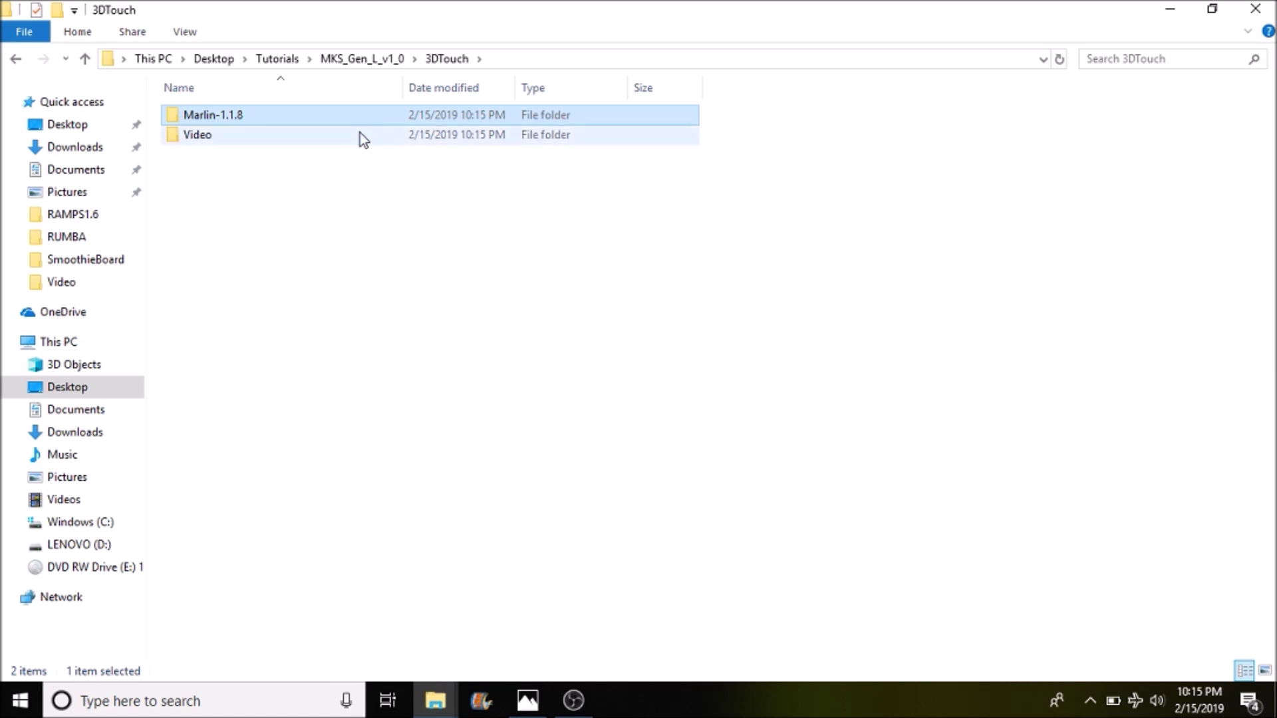
Open Marlin-1.1.8 > Marlin > boards.h in Notepad++.
{"action": "double_click", "coordinate": [222, 130]}
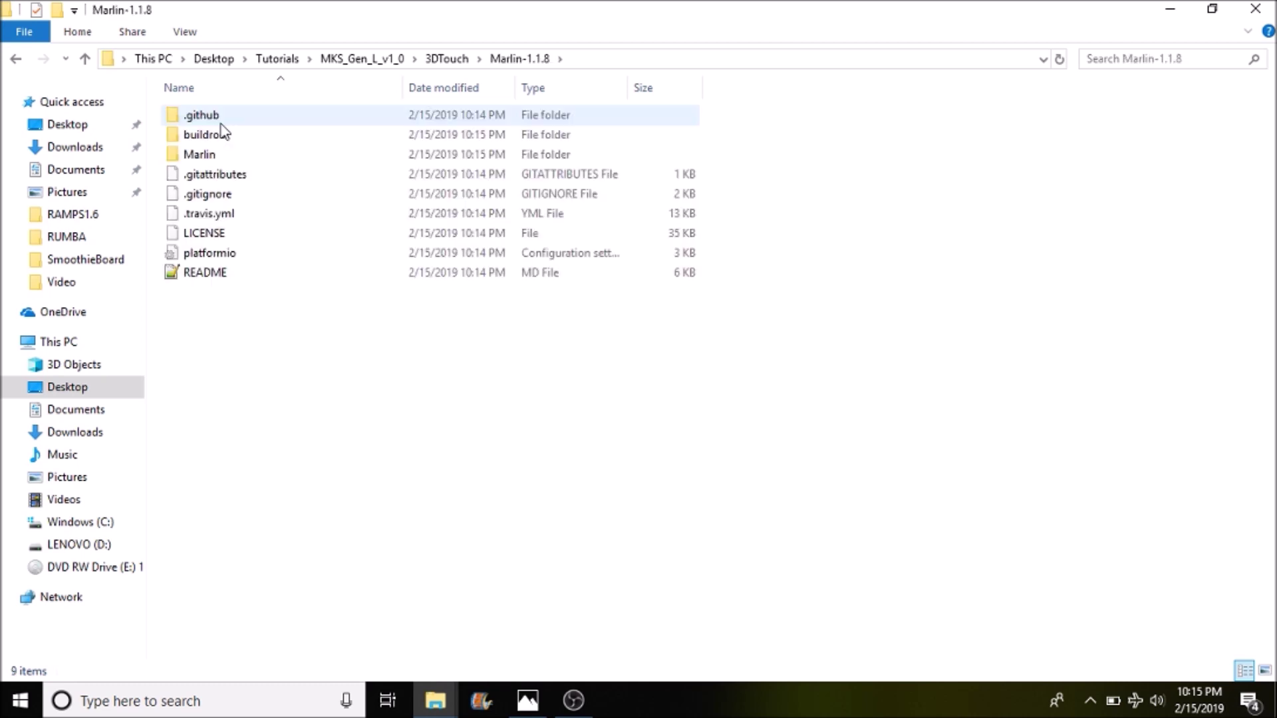
{"action": "double_click", "coordinate": [208, 159]}
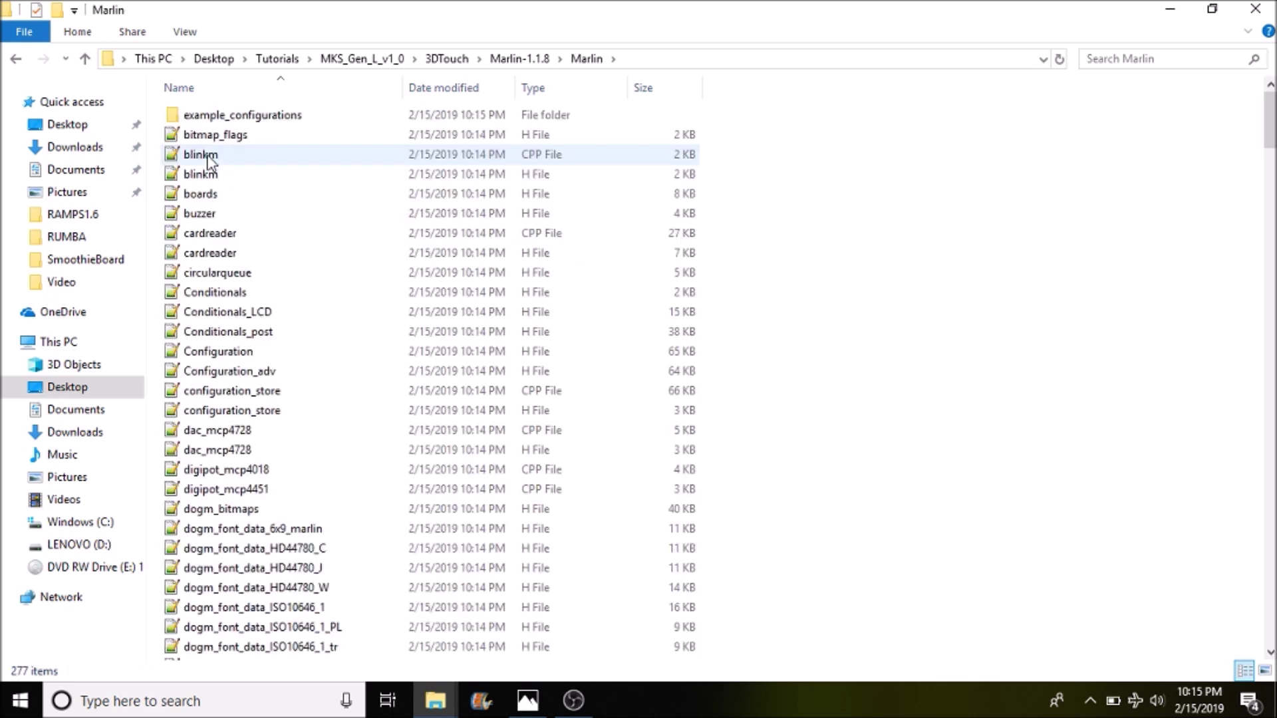
{"action": "left_click", "coordinate": [210, 160]}
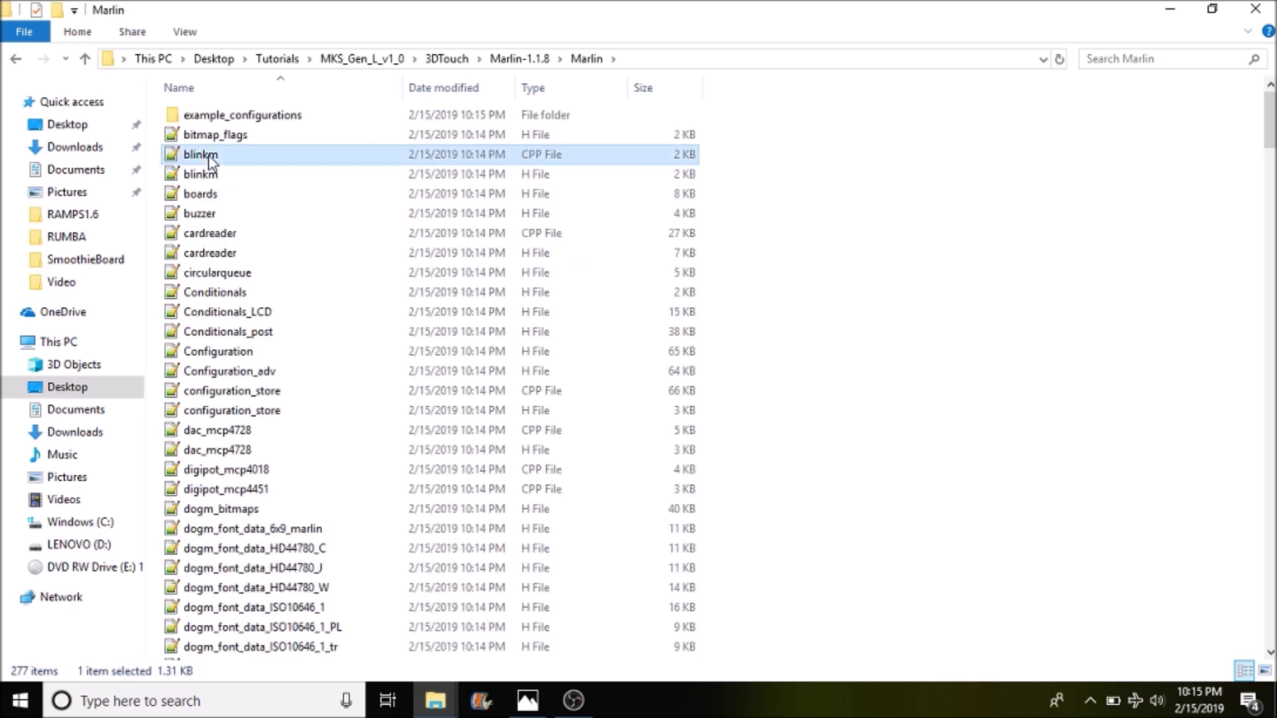
{"action": "left_click", "coordinate": [228, 198]}
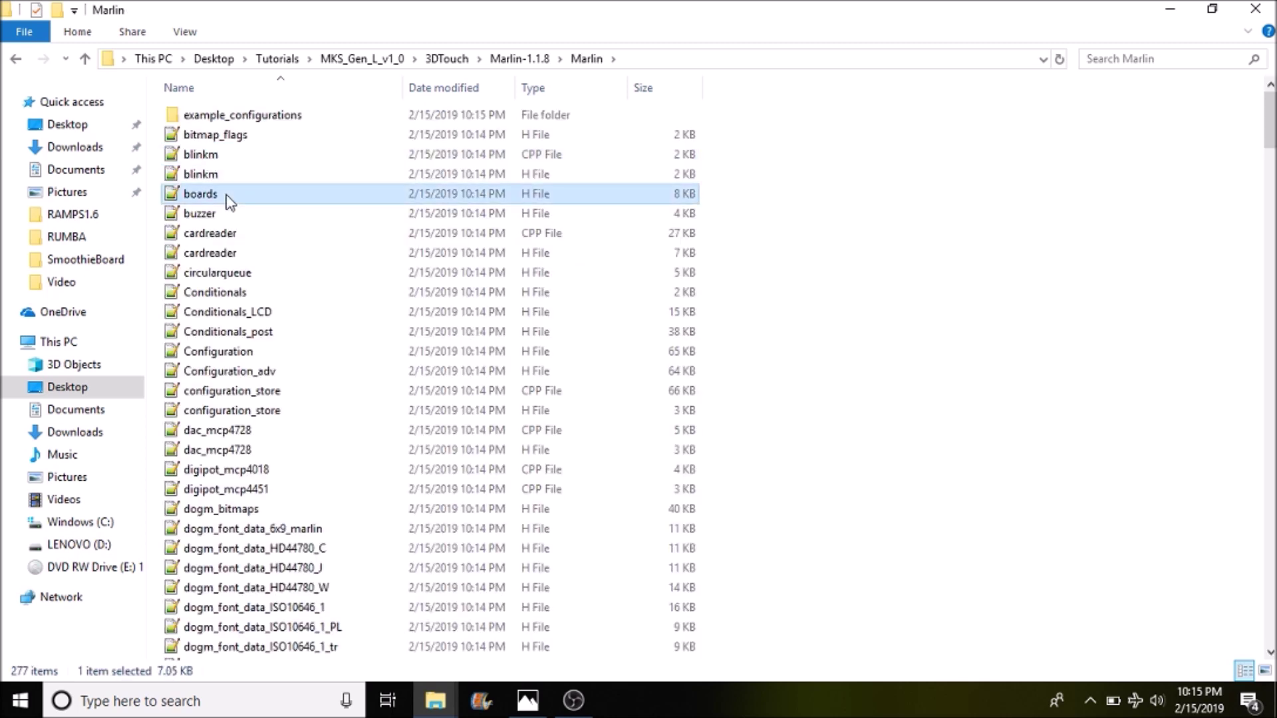
{"action": "double_click", "coordinate": [227, 198]}
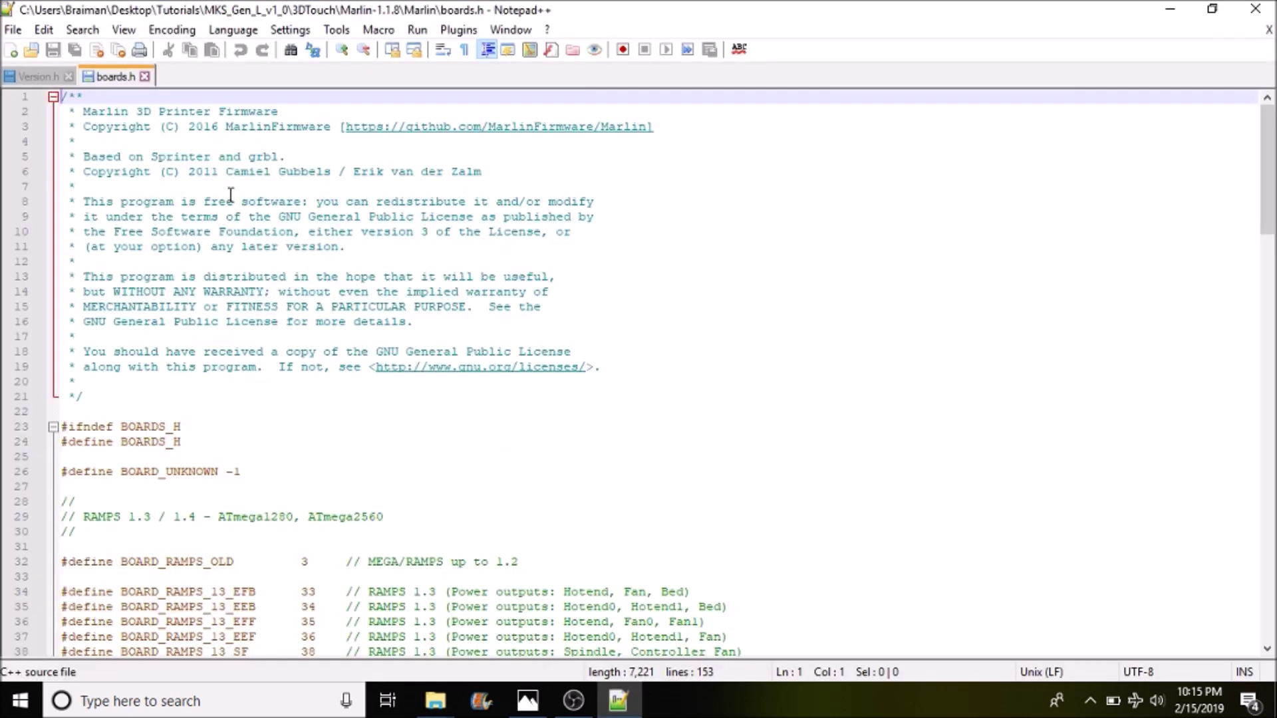
Search boards.h for 'MKS Gen L' and copy the board name BOARD_MKS_GEN_L.
{"action": "key", "text": "ctrl+f"}
{"action": "type", "text": "MK"}
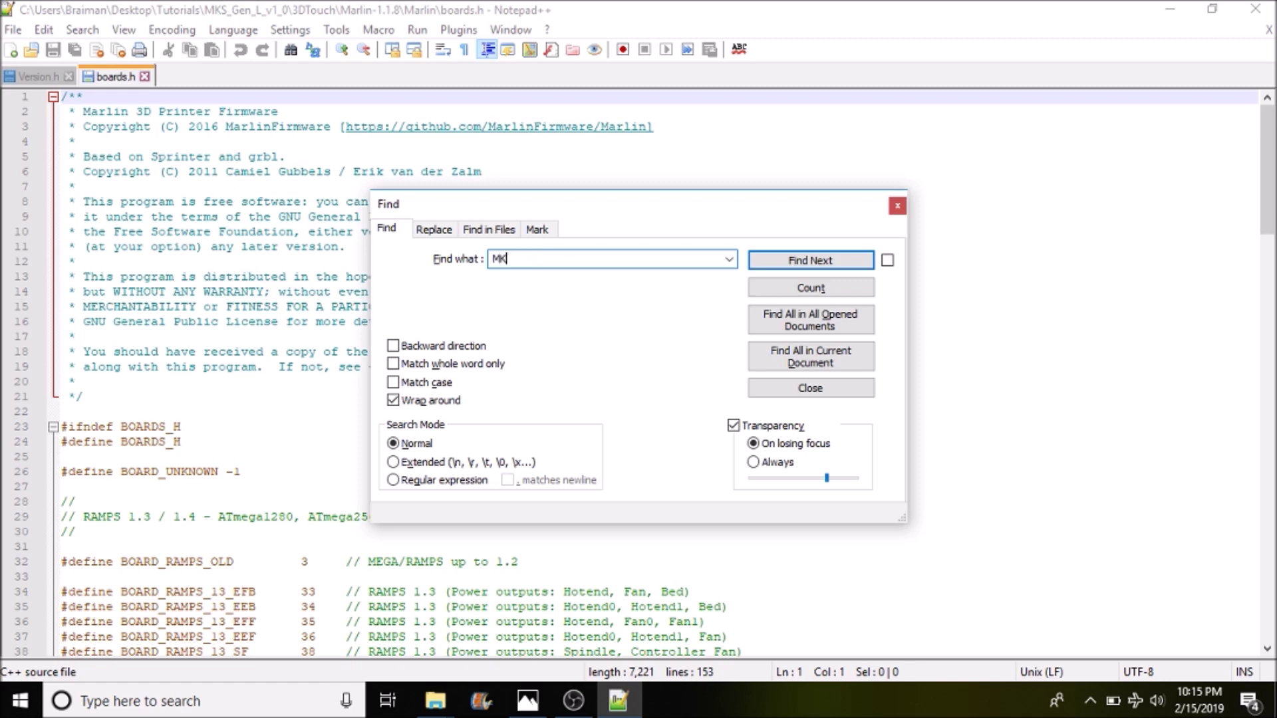
{"action": "type", "text": "S G"}
{"action": "type", "text": "en L"}
{"action": "key", "text": "Return"}
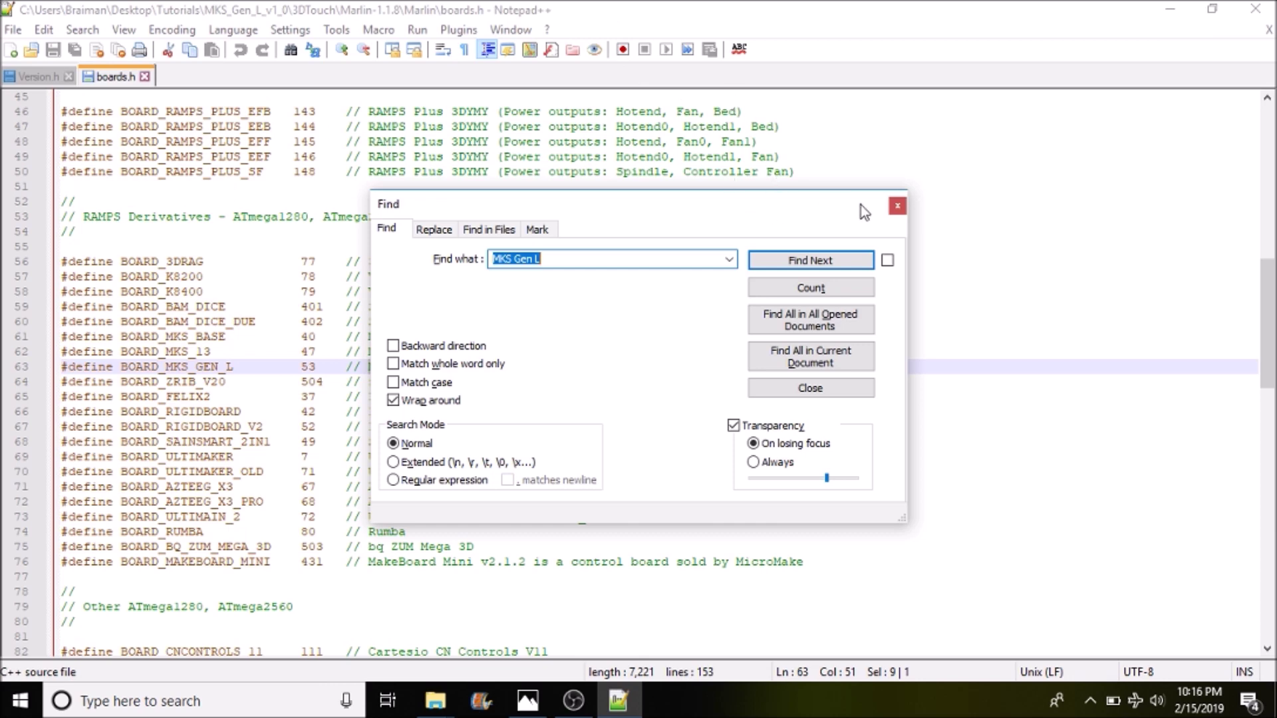
{"action": "left_click", "coordinate": [896, 206]}
{"action": "left_click", "coordinate": [241, 366]}
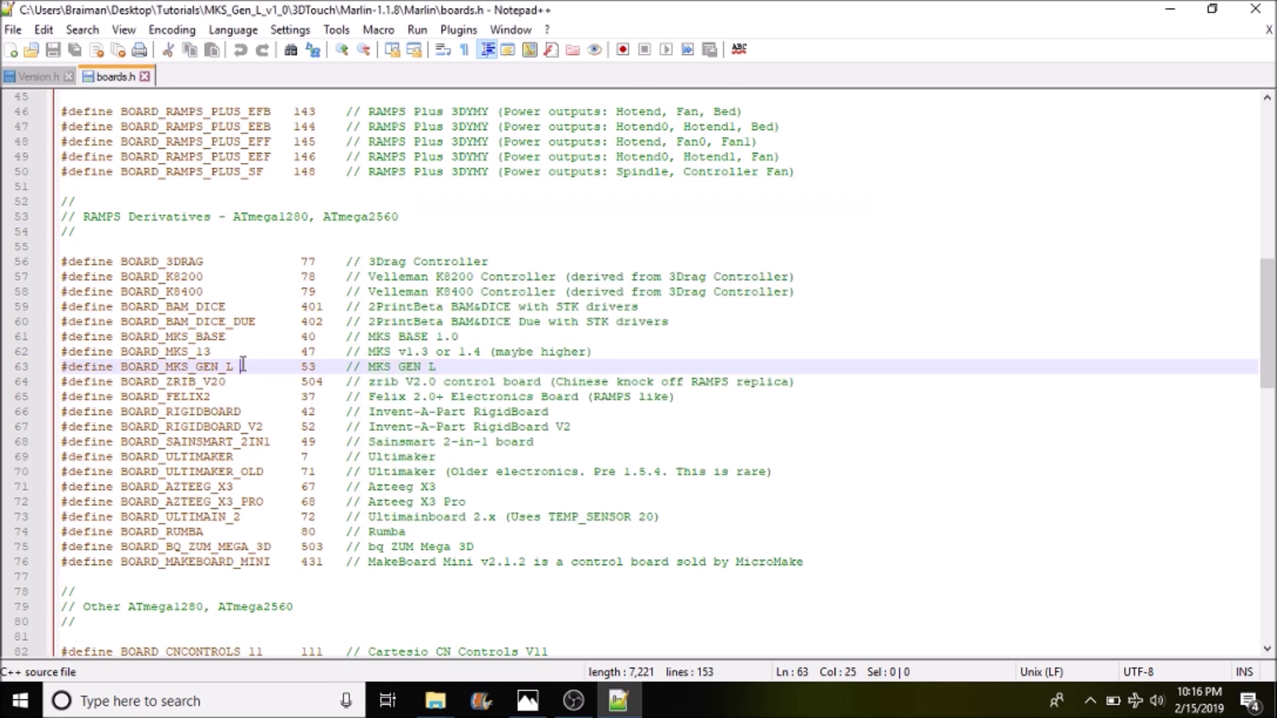
{"action": "left_click_drag", "start_coordinate": [241, 366], "coordinate": [121, 366]}
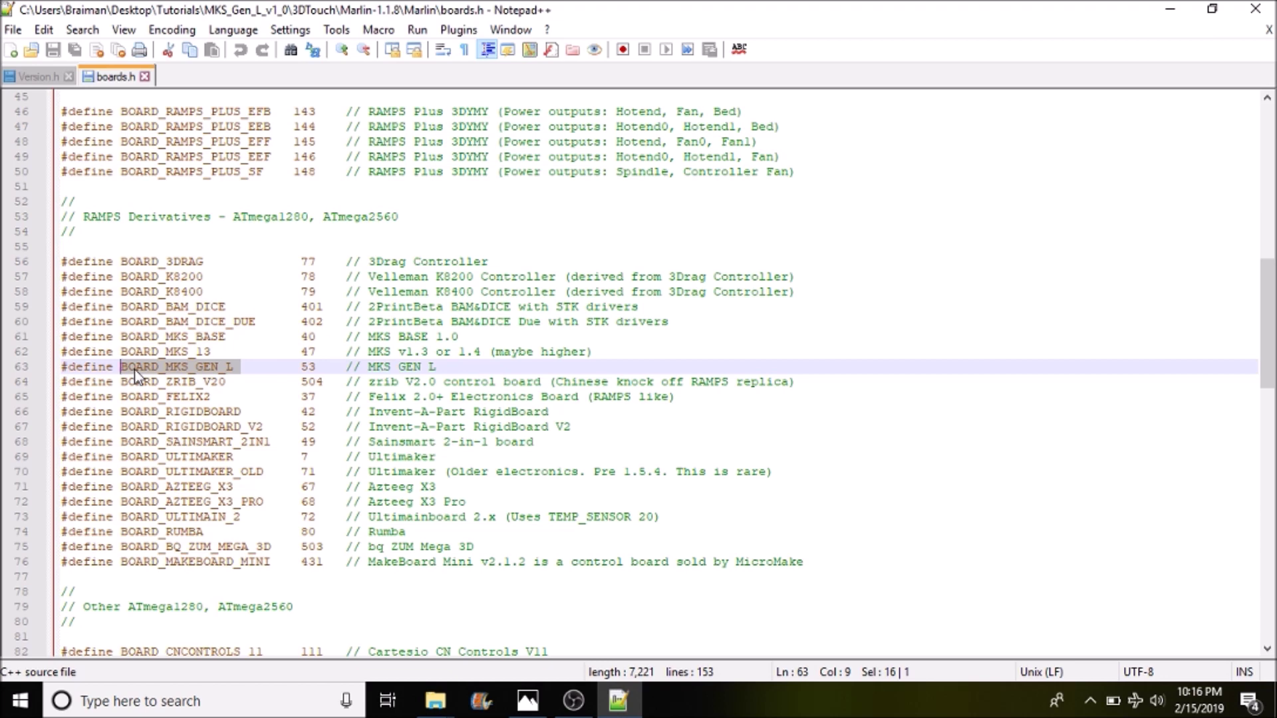
{"action": "right_click", "coordinate": [135, 370]}
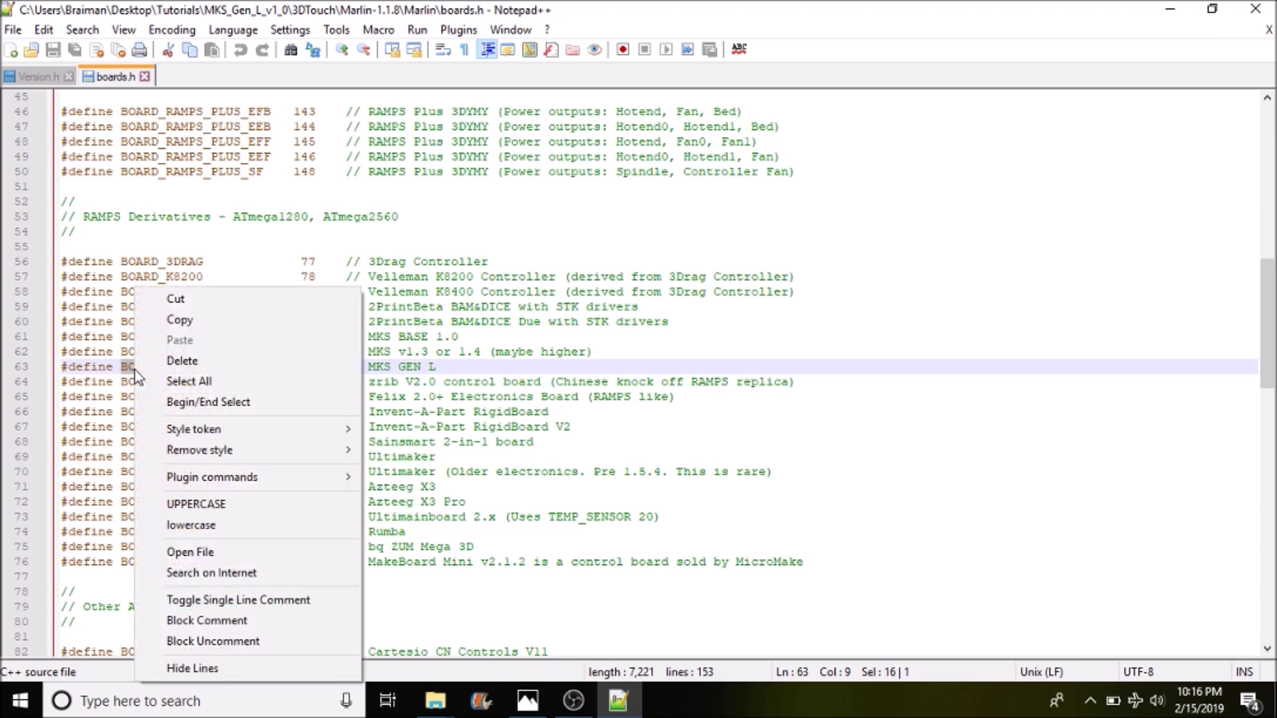
{"action": "left_click", "coordinate": [178, 321]}
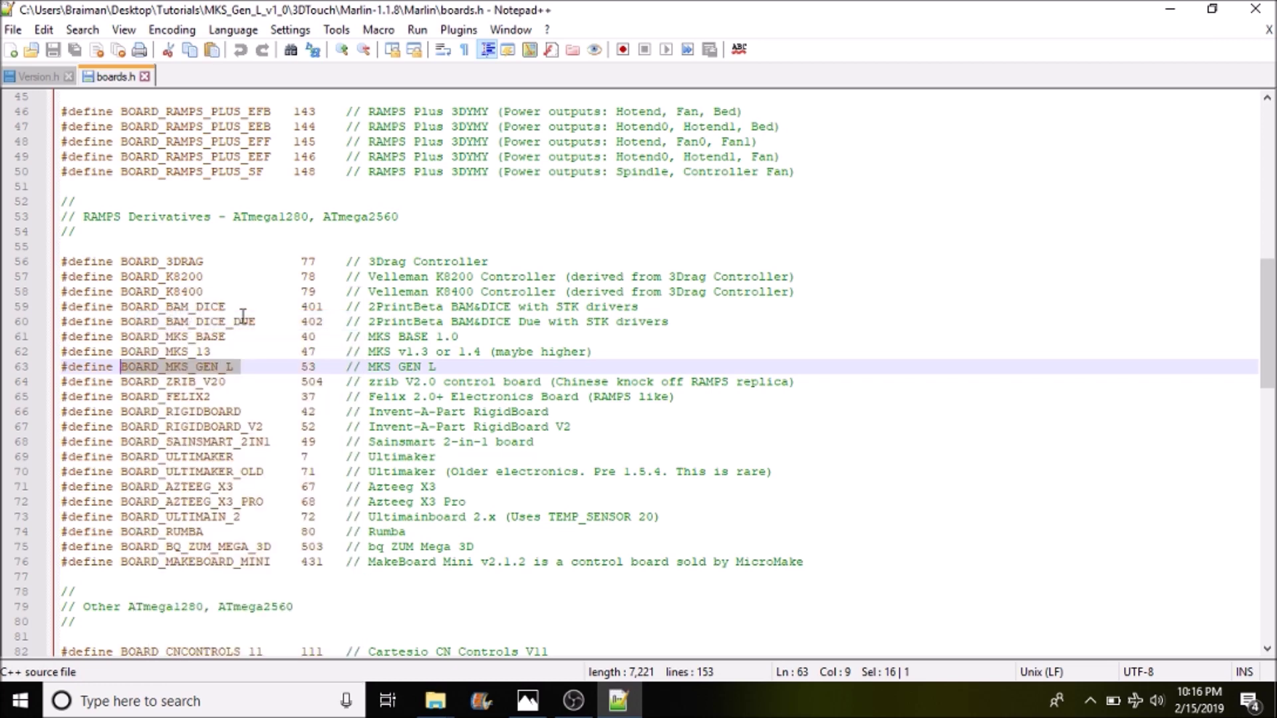
Close Notepad++ and open the Marlin sketch from the Marlin folder in Arduino IDE.
{"action": "left_click", "coordinate": [1255, 10]}
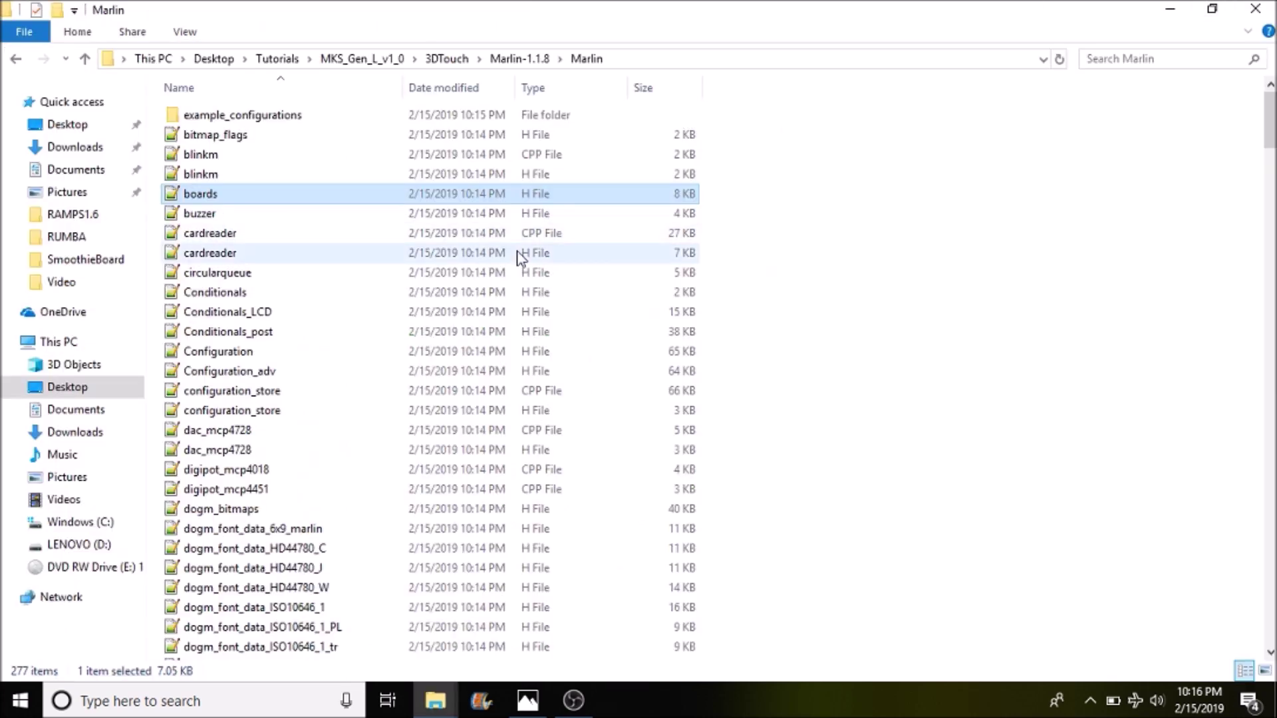
{"action": "key", "text": "m"}
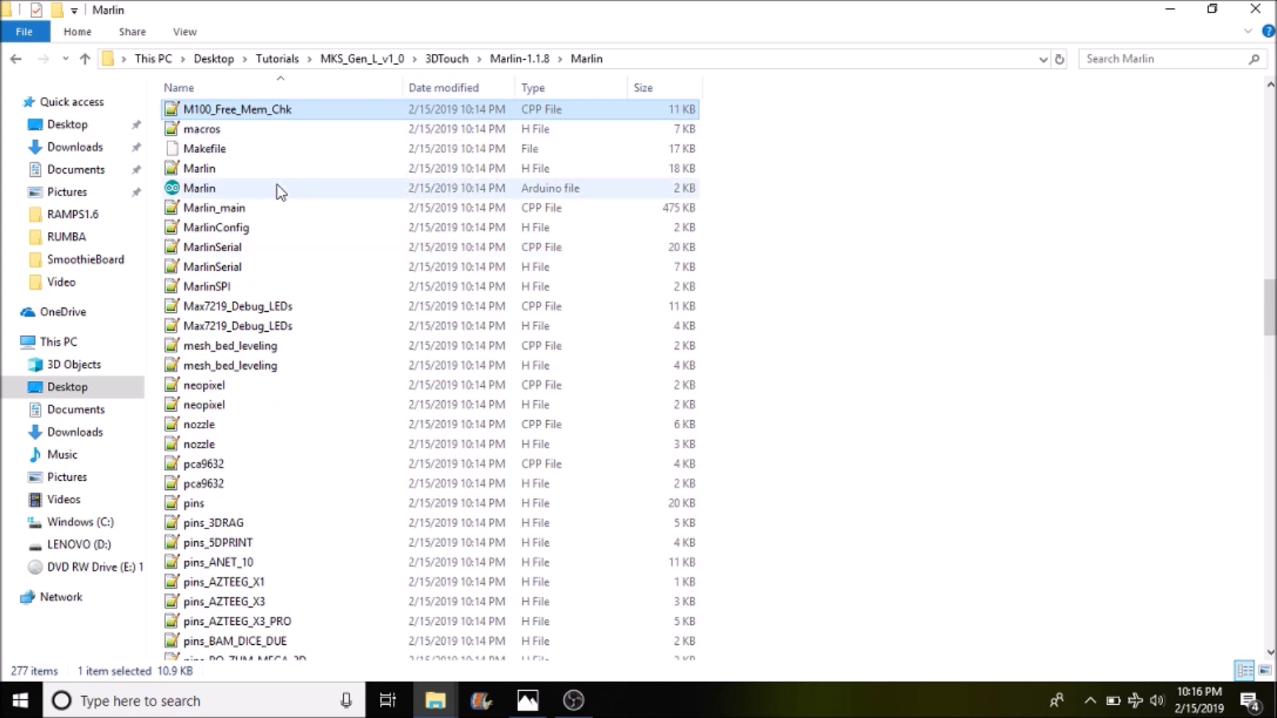
{"action": "double_click", "coordinate": [212, 191]}
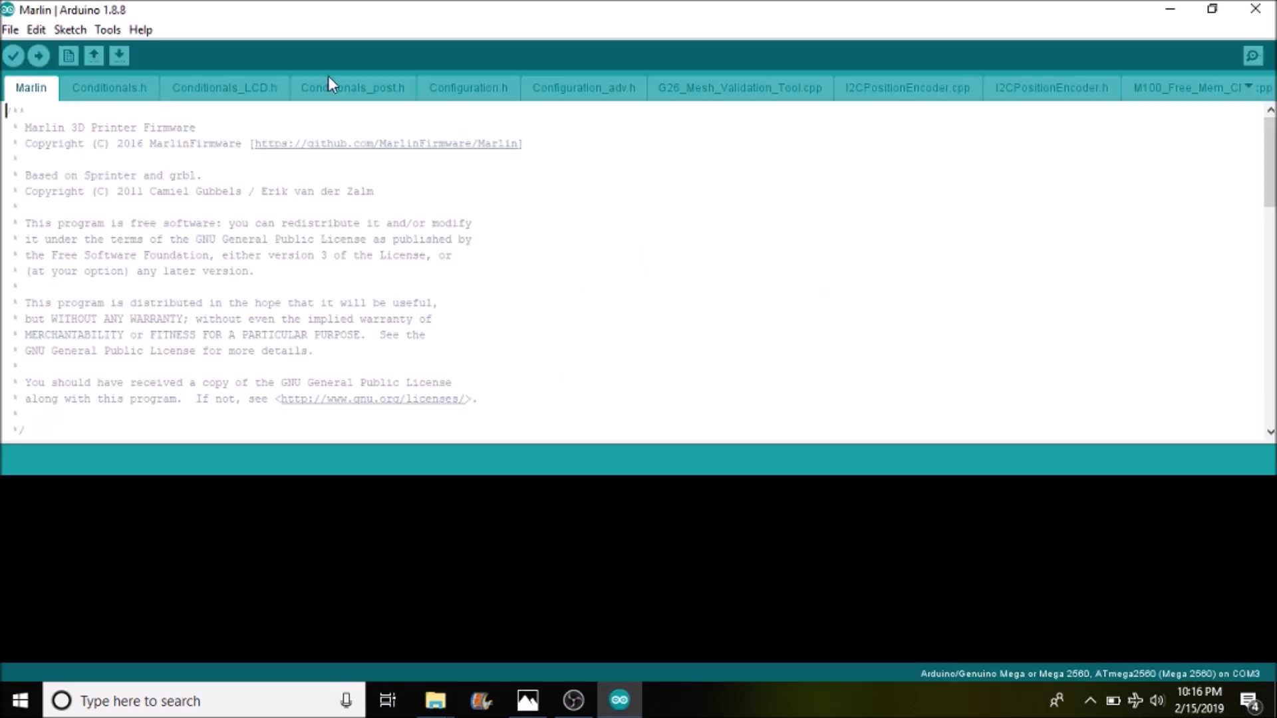
In Configuration.h, replace MOTHERBOARD's BOARD_RAMPS_14_EFB with the copied BOARD_MKS_GEN_L.
{"action": "left_click", "coordinate": [462, 94]}
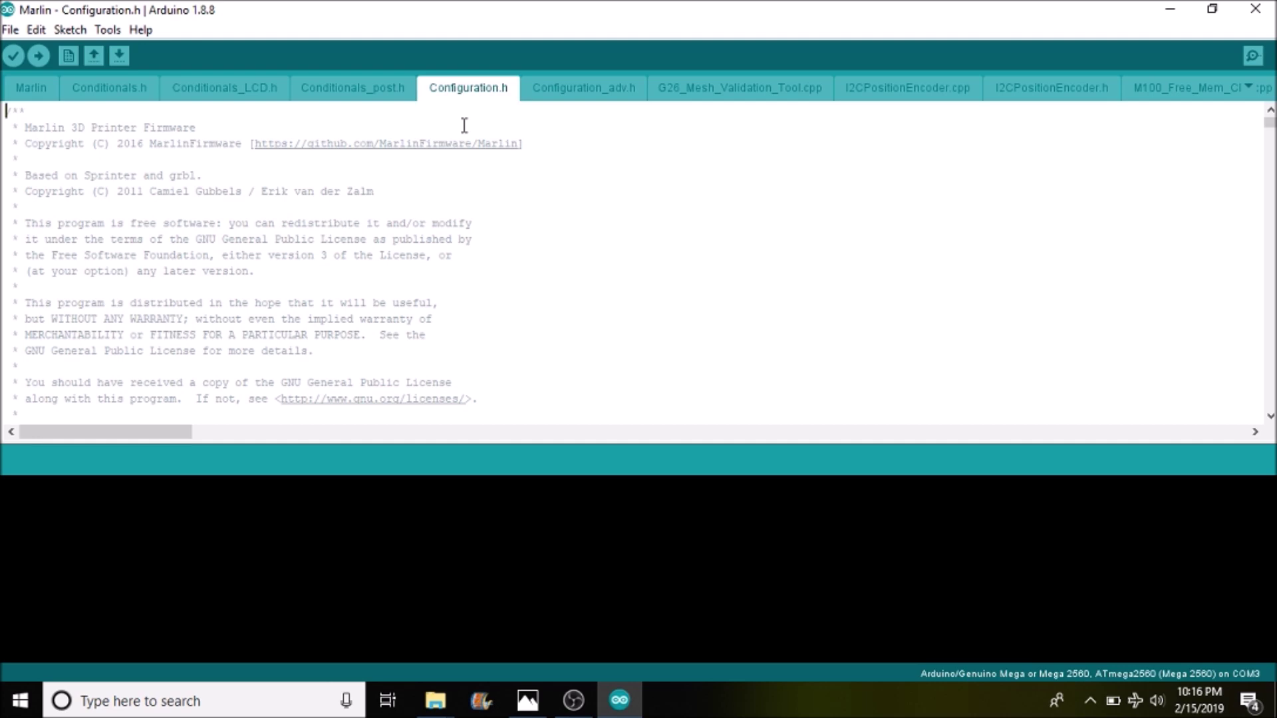
{"action": "key", "text": "ctrl+f"}
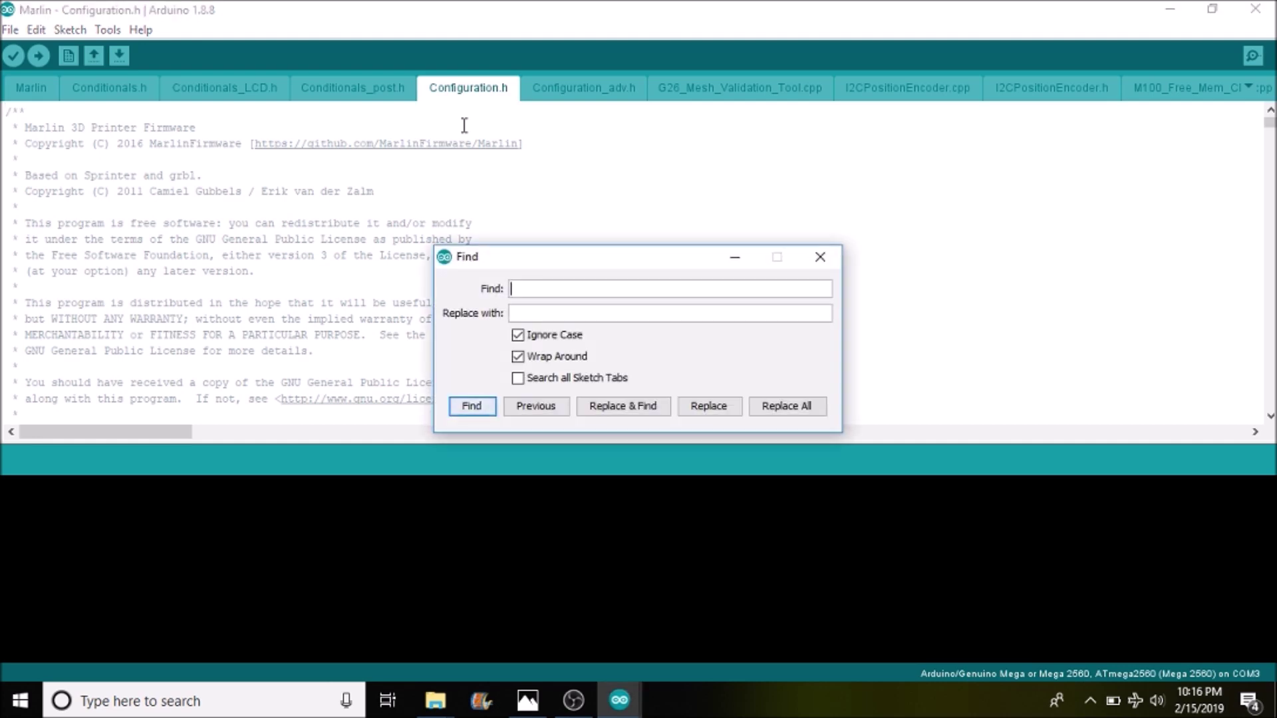
{"action": "type", "text": "mother"}
{"action": "type", "text": "board"}
{"action": "key", "text": "Return"}
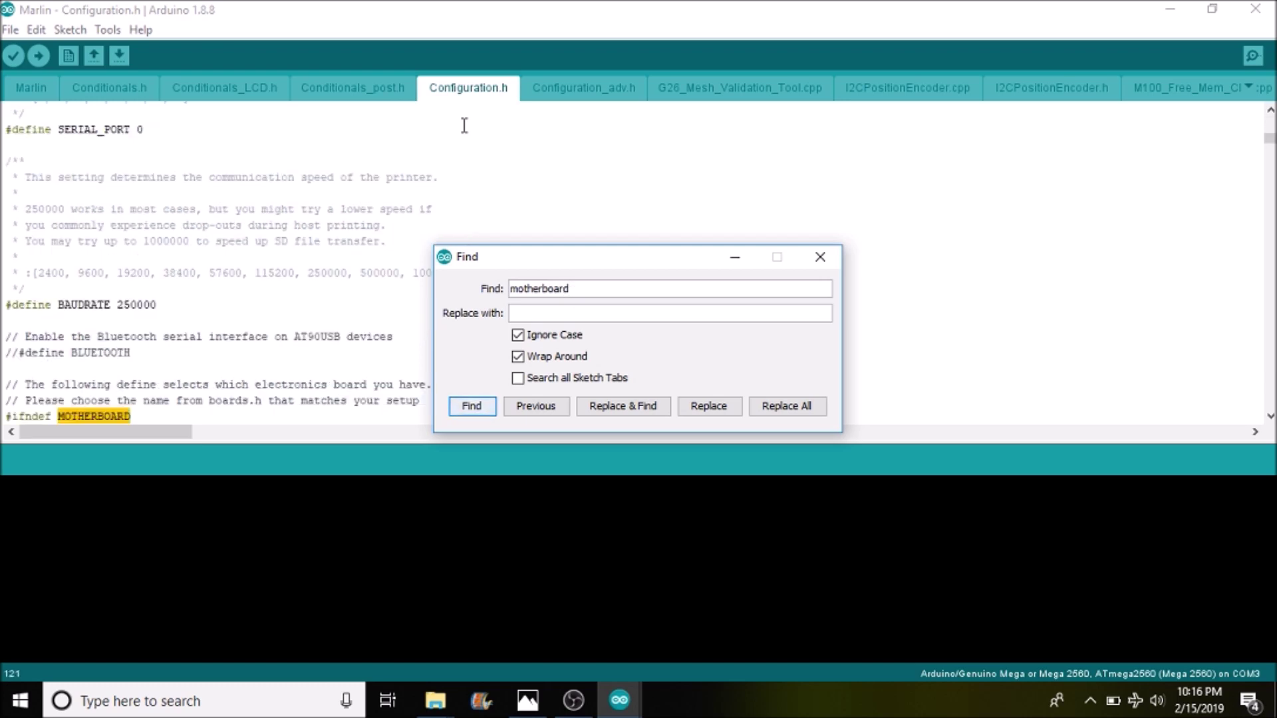
{"action": "key", "text": "Escape"}
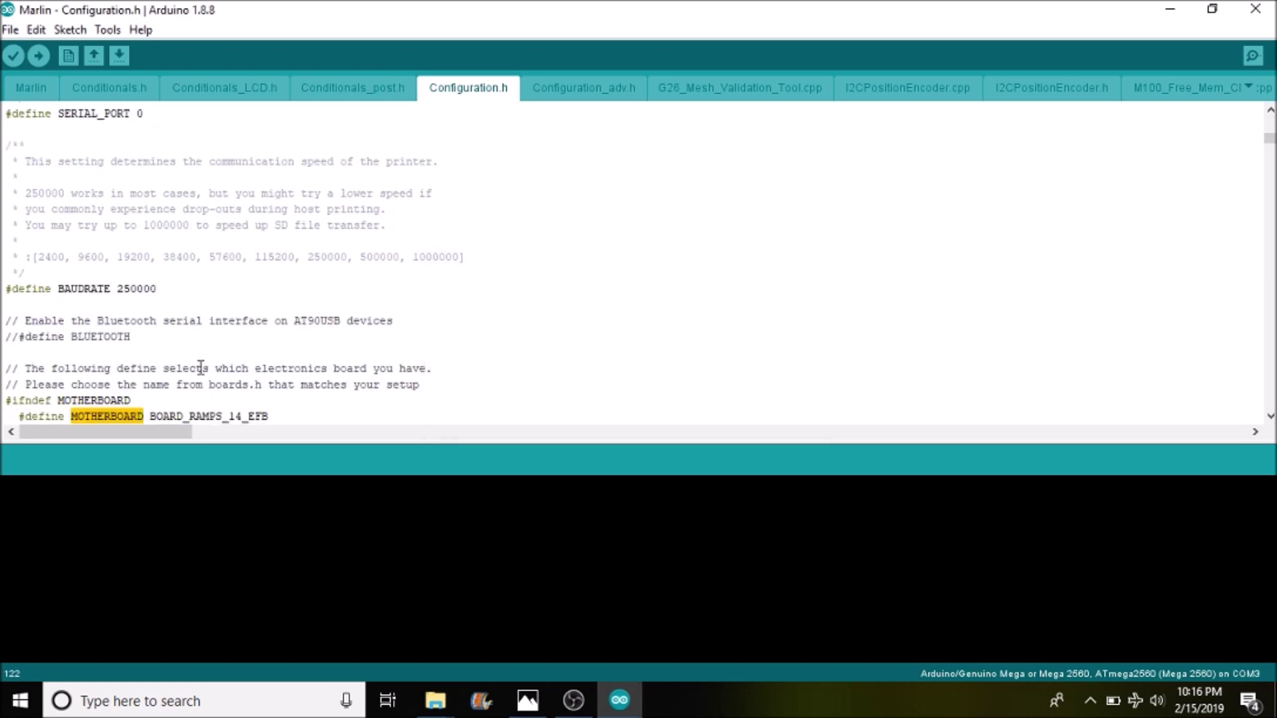
{"action": "left_click_drag", "start_coordinate": [274, 416], "coordinate": [150, 419]}
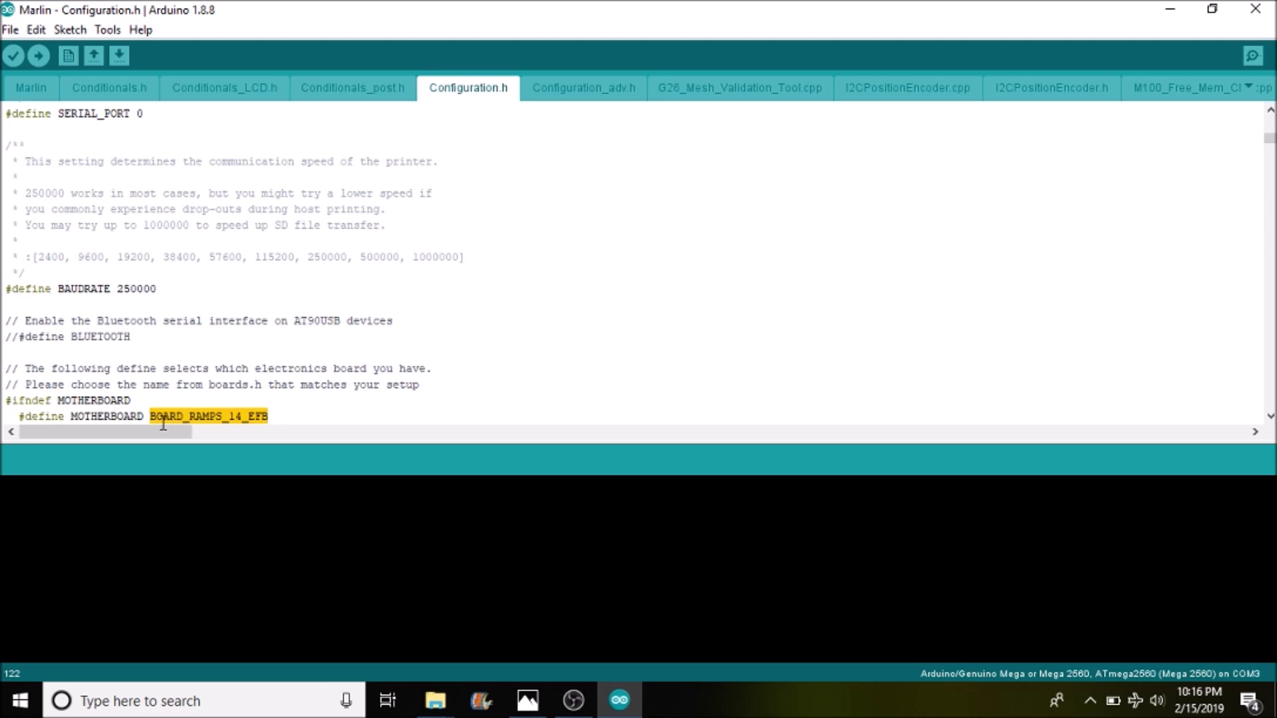
{"action": "right_click", "coordinate": [162, 423]}
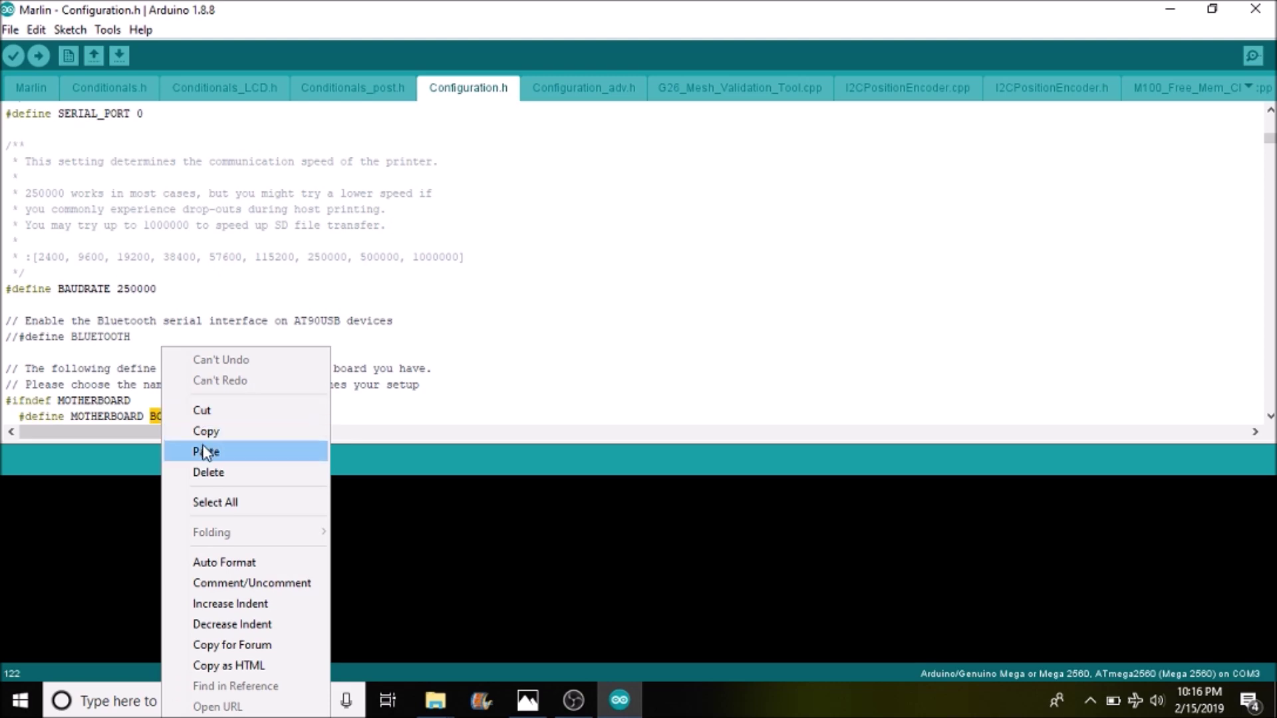
{"action": "left_click", "coordinate": [203, 452]}
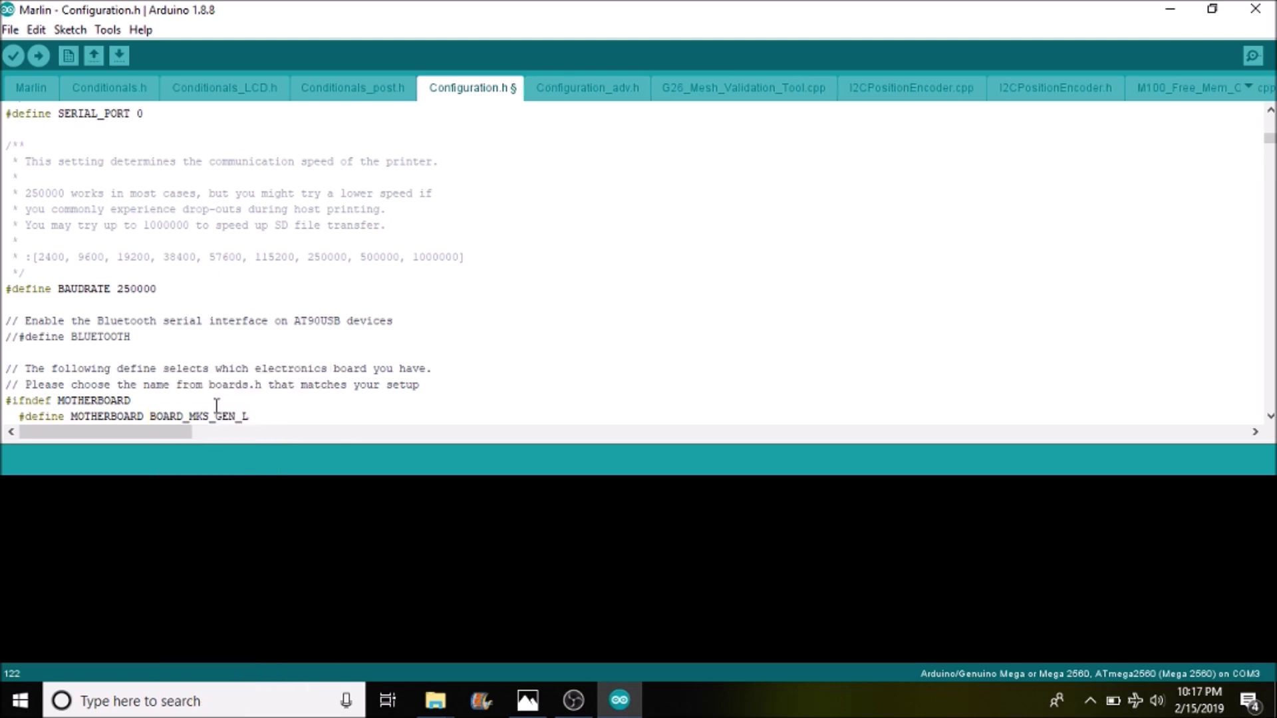
Find the BLTOUCH section and uncomment #define BLTOUCH to enable the probe.
{"action": "key", "text": "ctrl+f"}
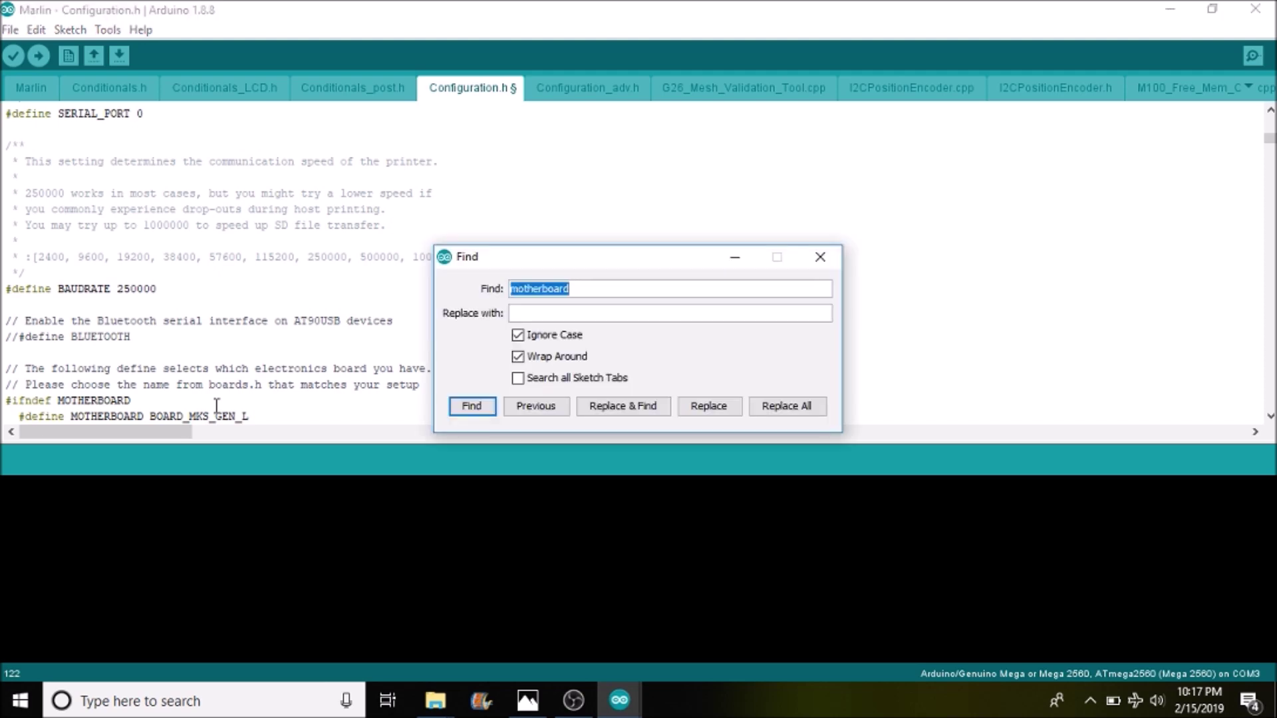
{"action": "type", "text": "bltouch"}
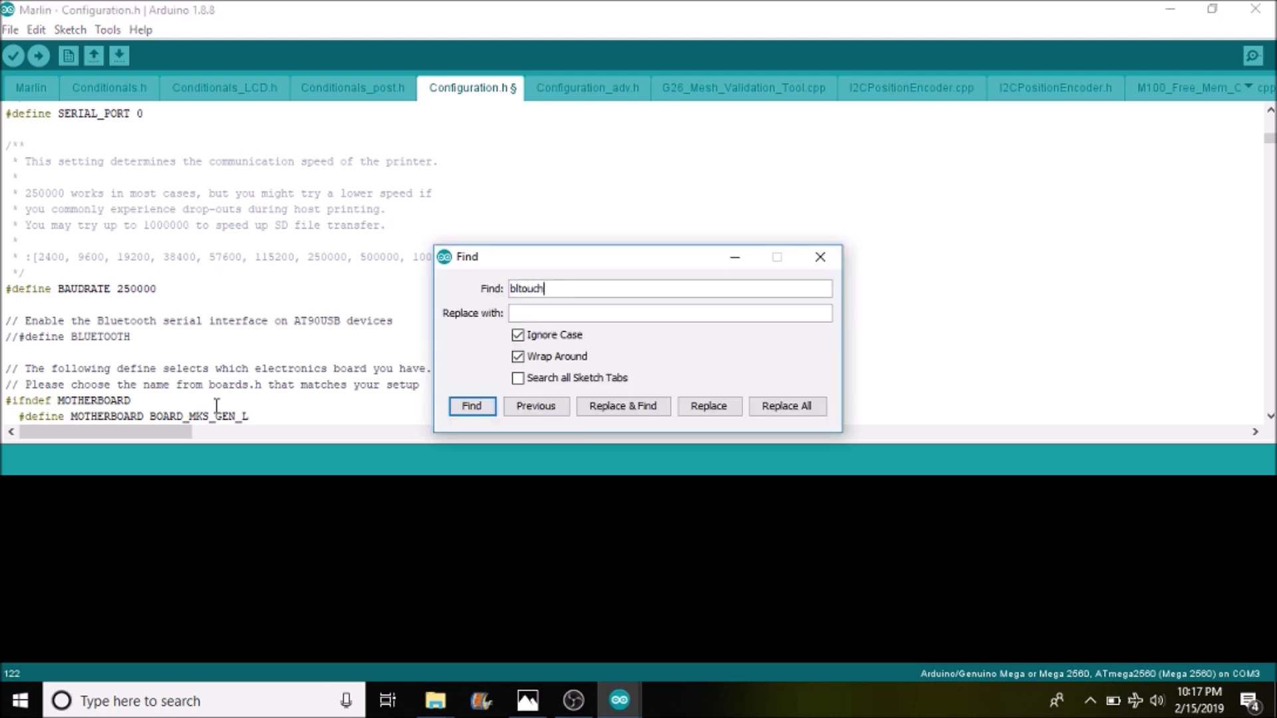
{"action": "key", "text": "Return"}
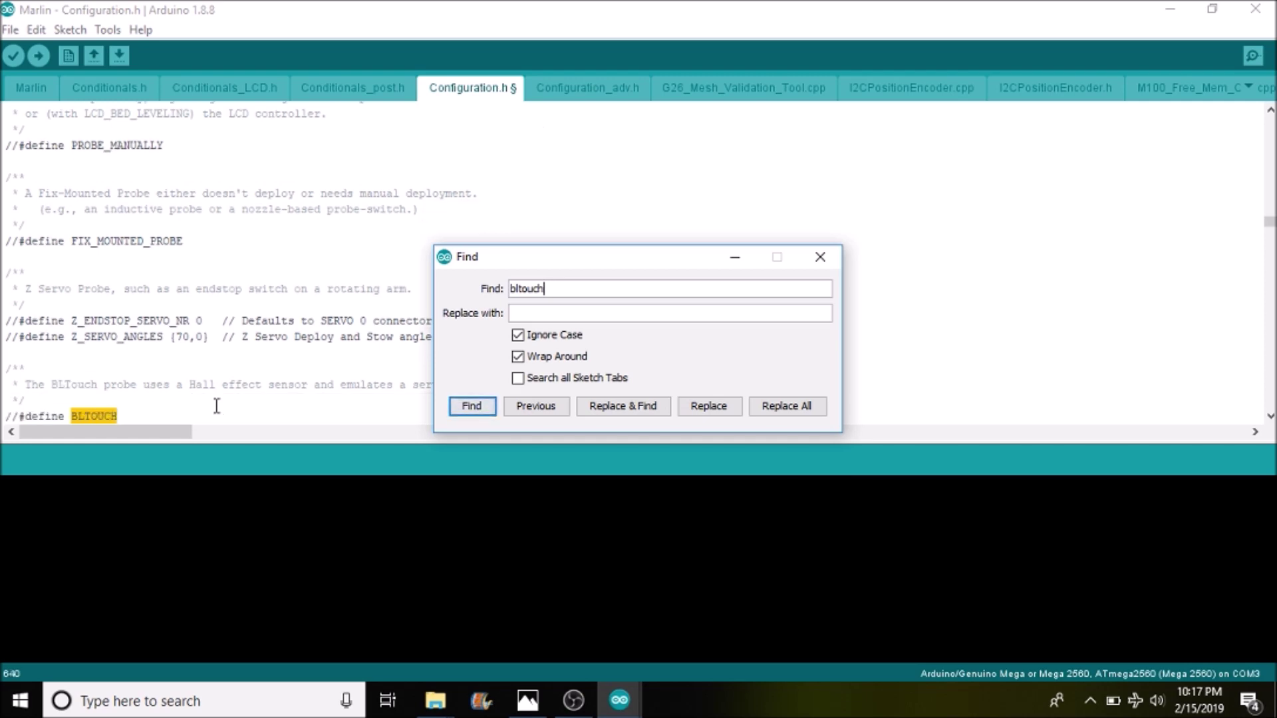
{"action": "key", "text": "Escape"}
{"action": "key", "text": "Down"}
{"action": "key", "text": "Down"}
{"action": "key", "text": "Down"}
{"action": "key", "text": "Up"}
{"action": "key", "text": "Up"}
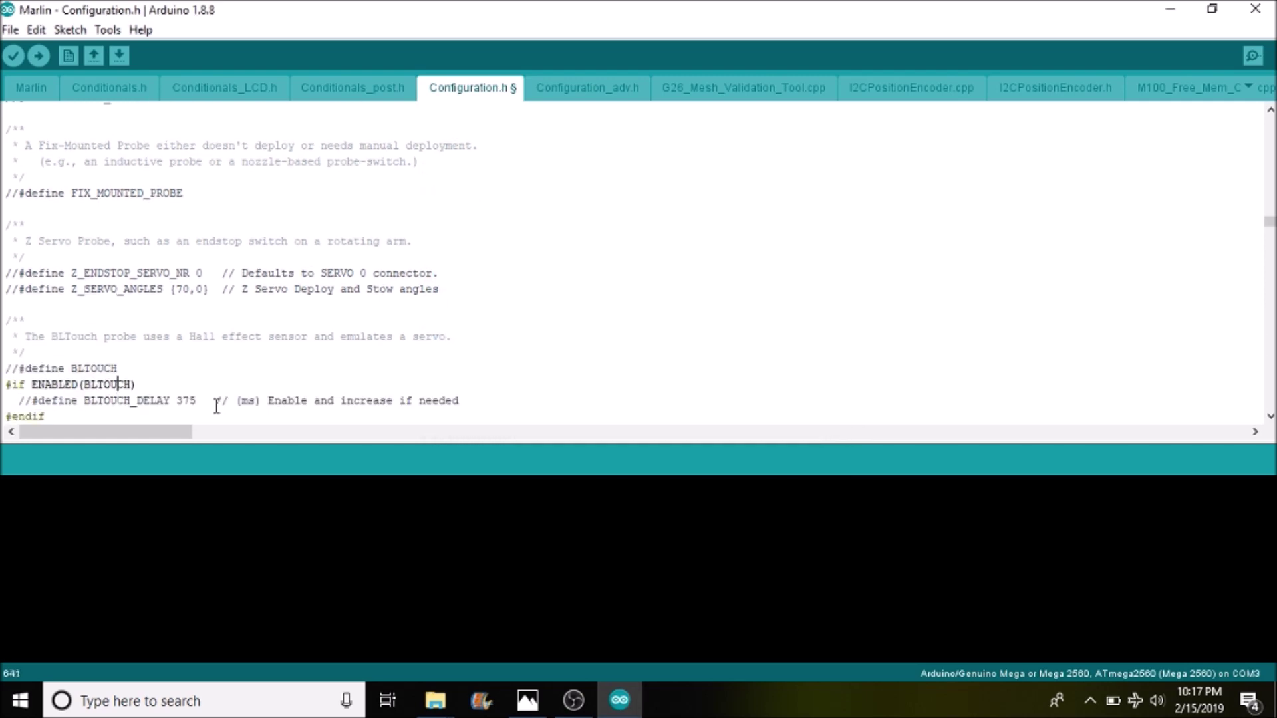
{"action": "key", "text": "Up"}
{"action": "key", "text": "Left"}
{"action": "key", "text": "Left"}
{"action": "key", "text": "Left"}
{"action": "key", "text": "Left"}
{"action": "key", "text": "Left"}
{"action": "key", "text": "Left"}
{"action": "key", "text": "Left"}
{"action": "key", "text": "BackSpace"}
{"action": "key", "text": "BackSpace"}
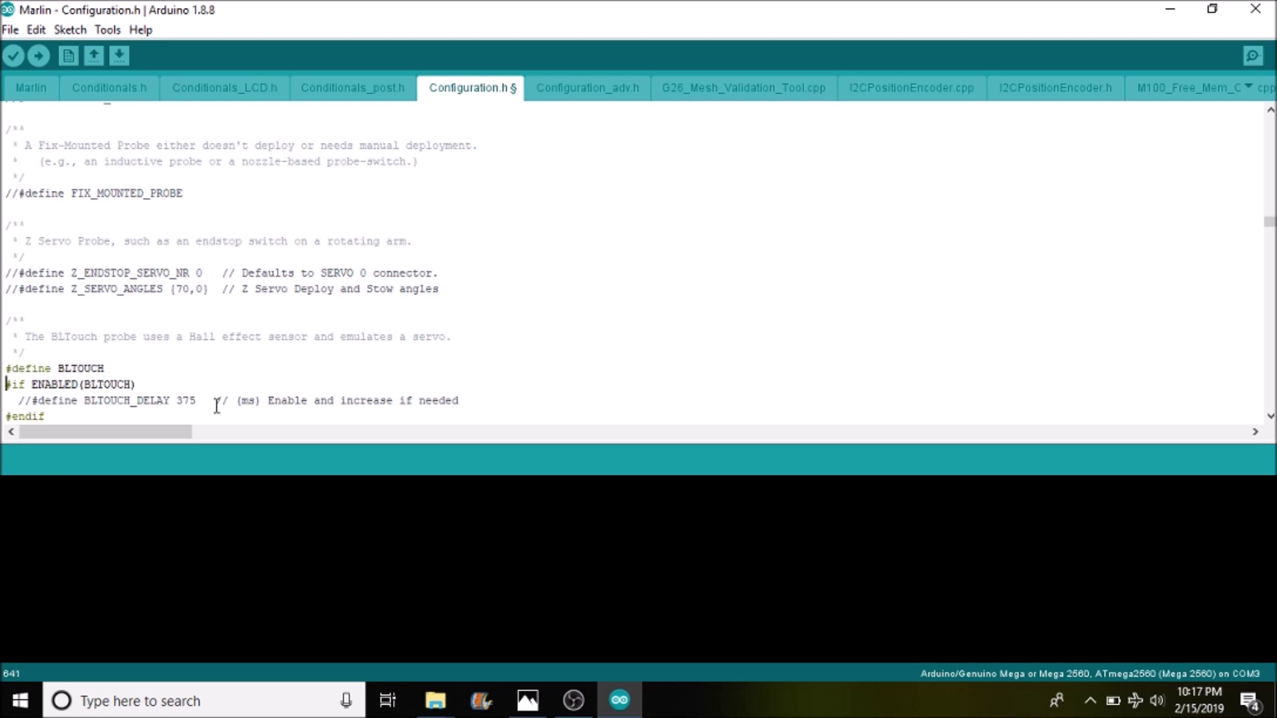
Uncomment the #define BLTOUCH_DELAY 375 line just below it.
{"action": "key", "text": "Down"}
{"action": "key", "text": "Right"}
{"action": "key", "text": "Right"}
{"action": "key", "text": "Right"}
{"action": "key", "text": "Right"}
{"action": "key", "text": "BackSpace"}
{"action": "key", "text": "BackSpace"}
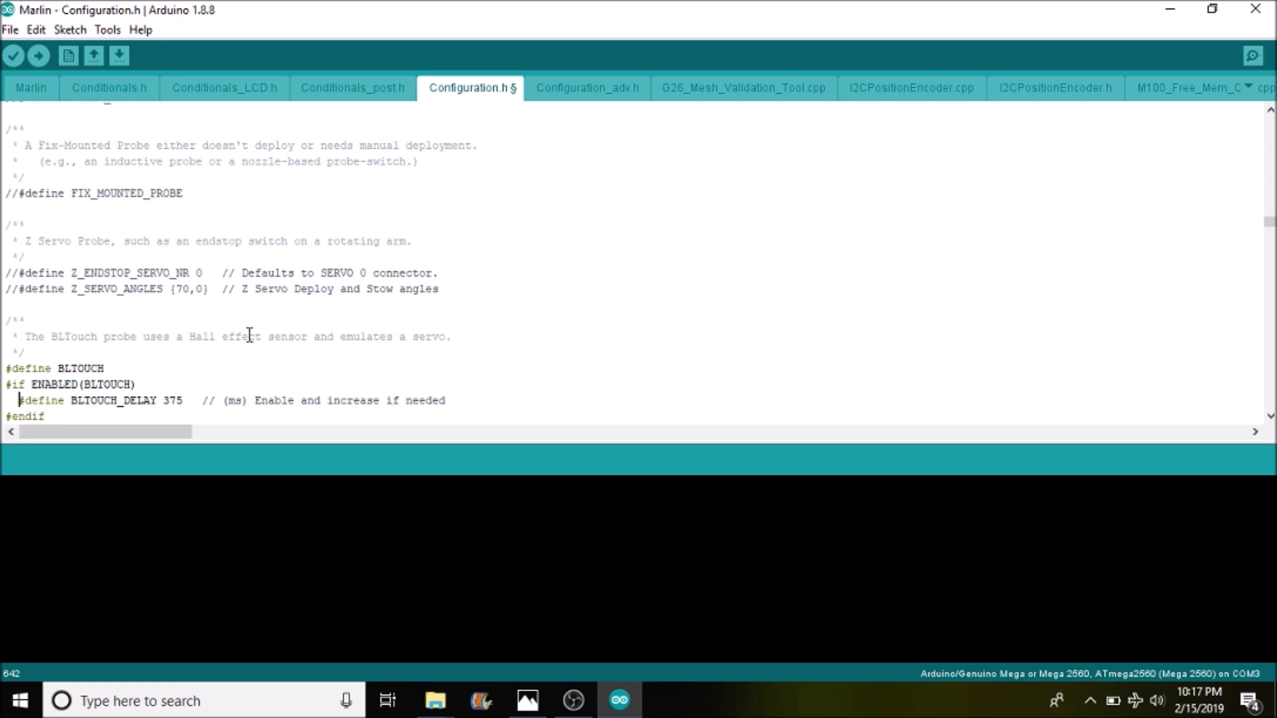
Search for num_ser and uncomment #define NUM_SERVOS 3.
{"action": "key", "text": "ctrl+f"}
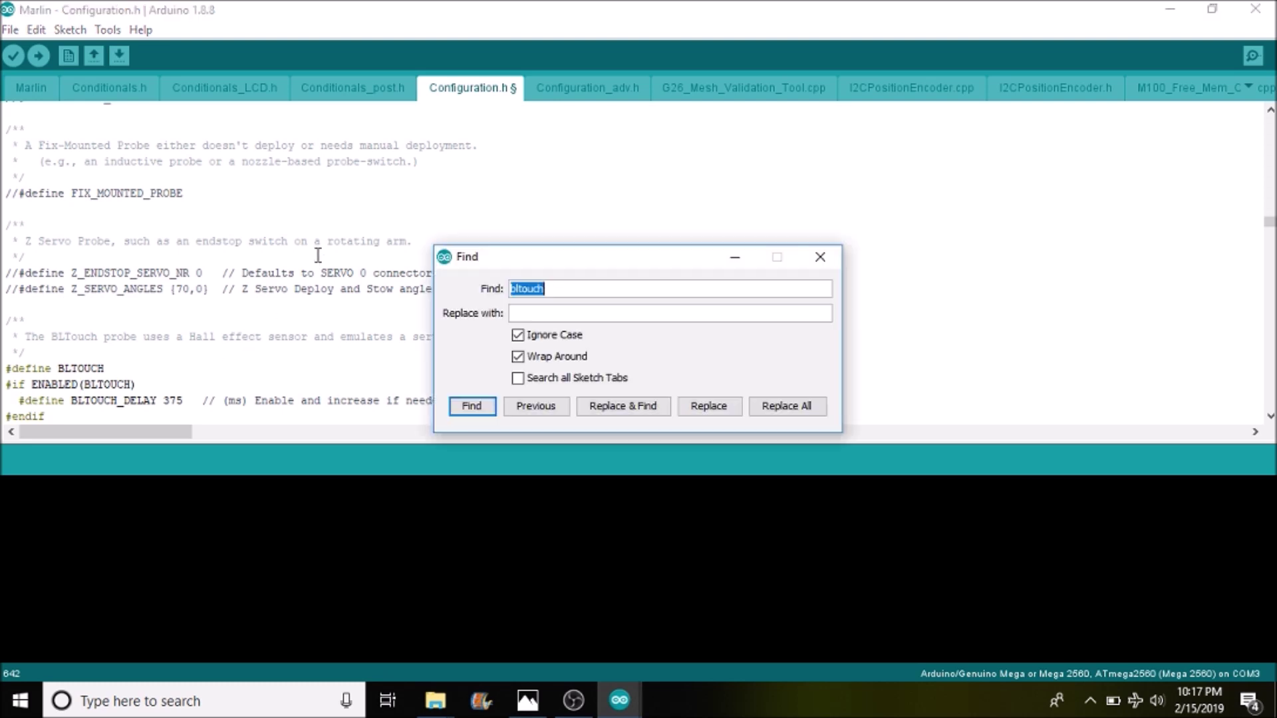
{"action": "type", "text": "num_"}
{"action": "type", "text": "ser"}
{"action": "key", "text": "Return"}
{"action": "key", "text": "Return"}
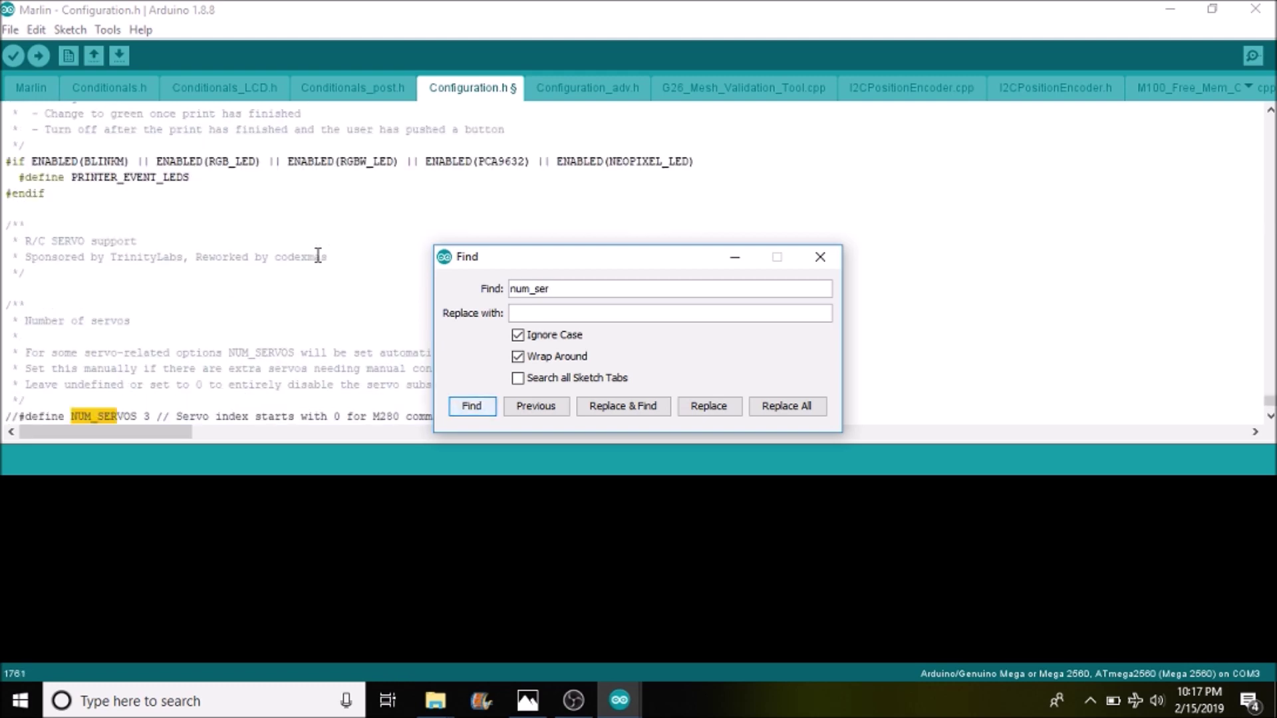
{"action": "left_click", "coordinate": [820, 256]}
{"action": "left_click", "coordinate": [18, 416]}
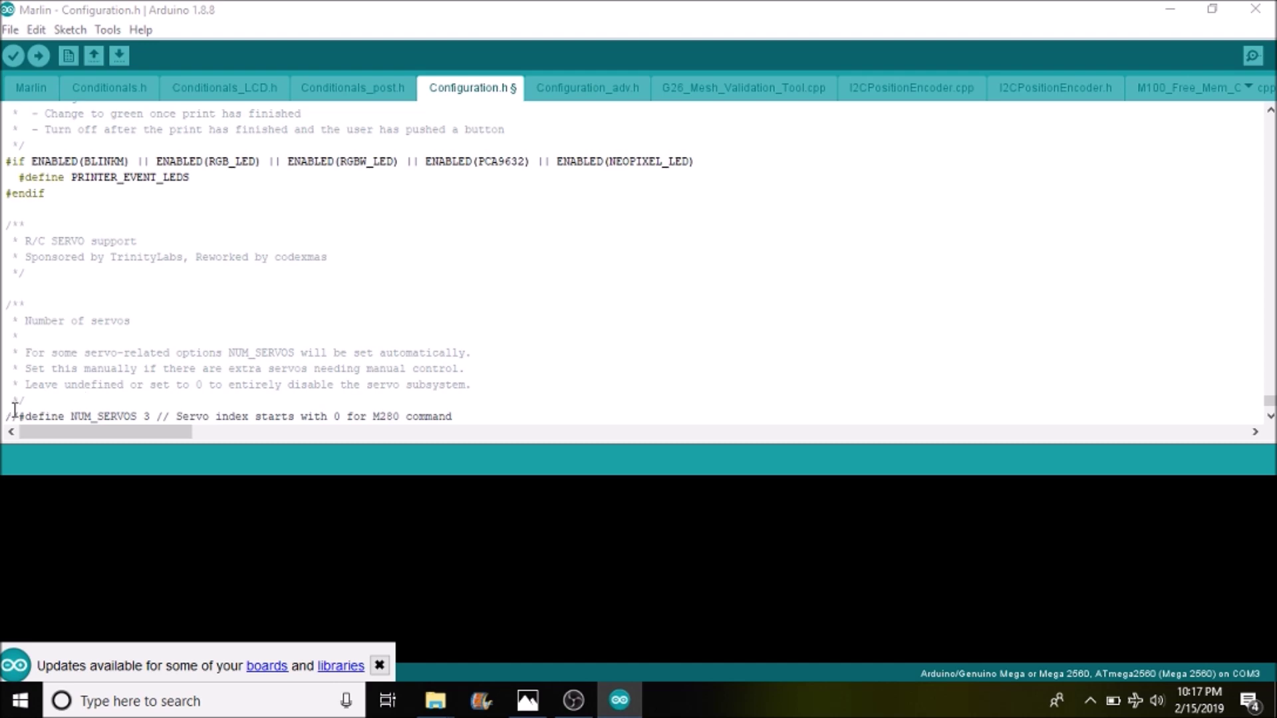
{"action": "key", "text": "BackSpace"}
{"action": "key", "text": "BackSpace"}
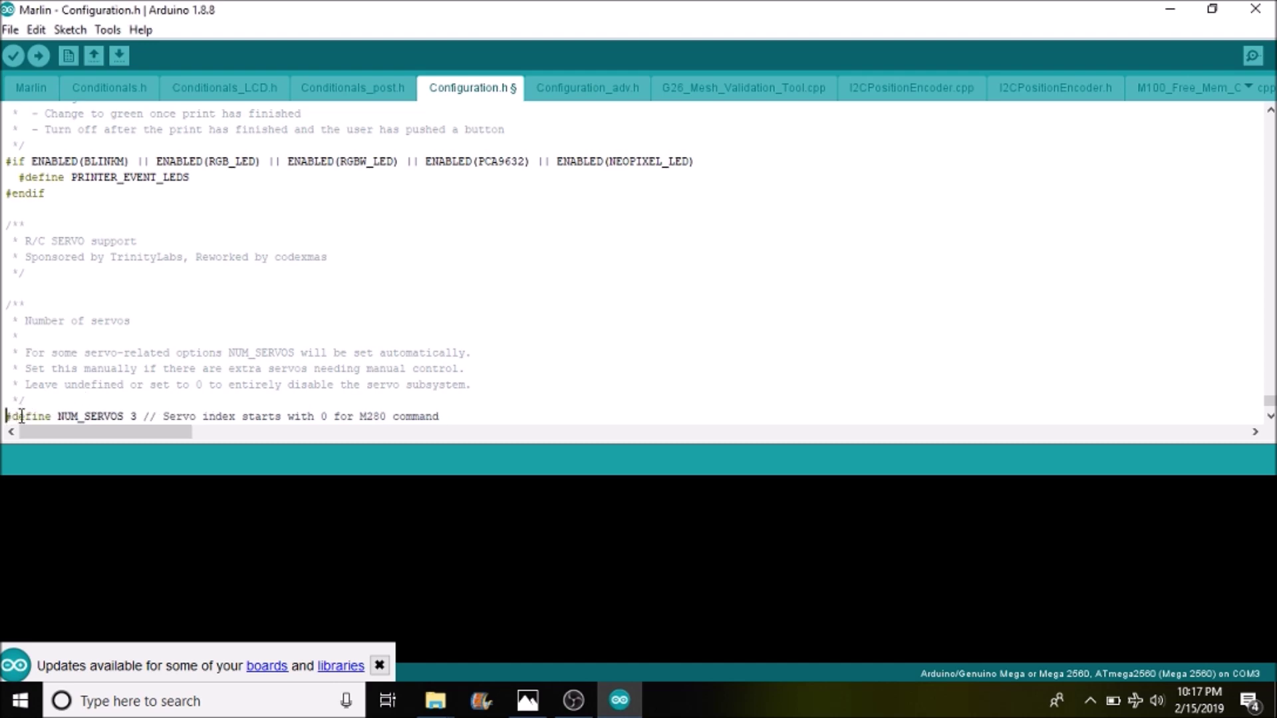
{"action": "key", "text": "Down"}
{"action": "key", "text": "Down"}
Extend SERVO_DELAY to { 300, 300, 300 } and check it against the servo count of 3.
{"action": "key", "text": "Down"}
{"action": "key", "text": "Down"}
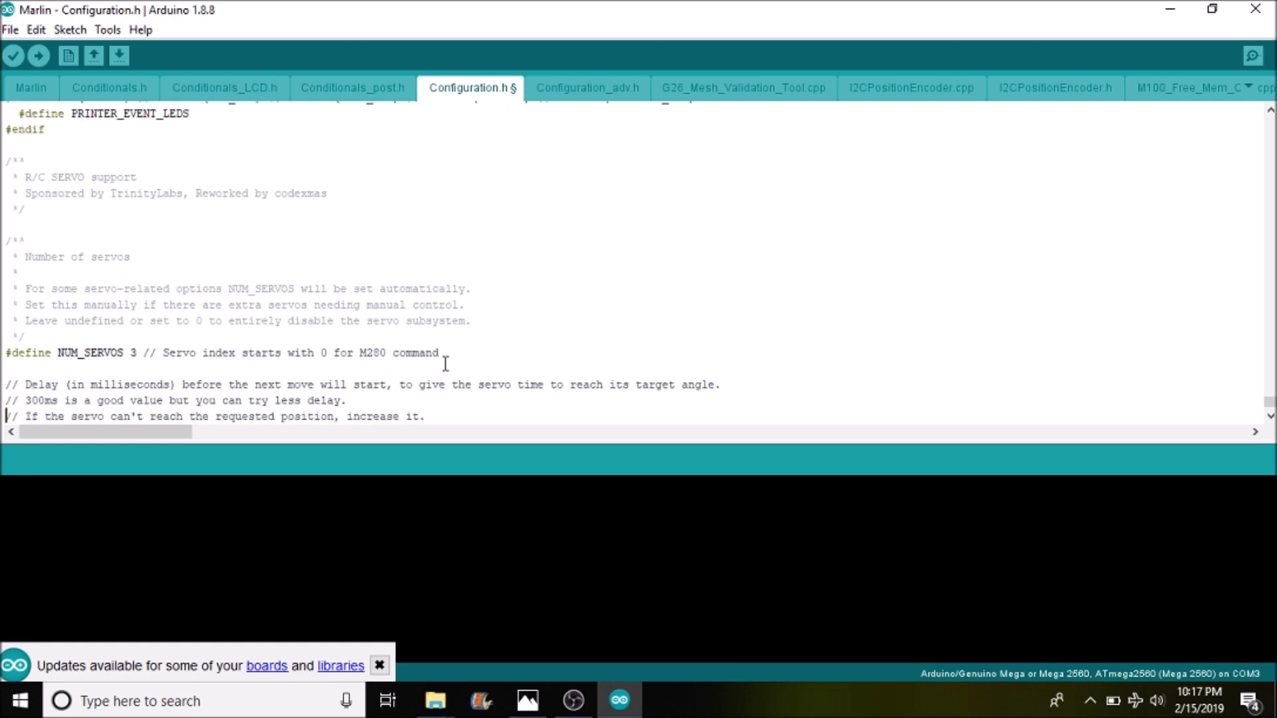
{"action": "key", "text": "Down"}
{"action": "key", "text": "Down"}
{"action": "key", "text": "Up"}
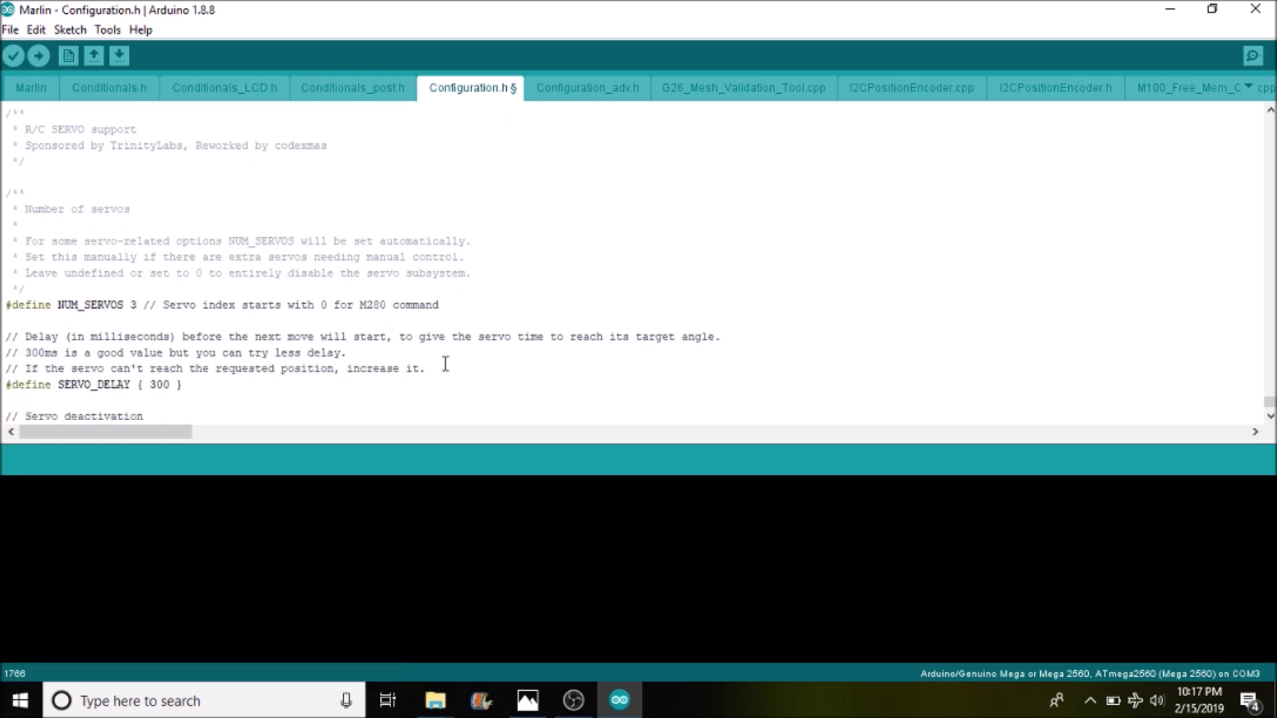
{"action": "key", "text": "Right"}
{"action": "key", "text": "Right"}
{"action": "key", "text": "Right"}
{"action": "key", "text": "Right"}
{"action": "key", "text": "Right"}
{"action": "key", "text": "Right"}
{"action": "key", "text": "Right"}
{"action": "key", "text": "Right"}
{"action": "key", "text": "Right"}
{"action": "key", "text": "Right"}
{"action": "key", "text": "Right"}
{"action": "key", "text": "Right"}
{"action": "key", "text": "Right"}
{"action": "type", "text": ","}
{"action": "type", "text": "300"}
{"action": "type", "text": ",300"}
{"action": "left_click", "coordinate": [203, 385]}
{"action": "left_click", "coordinate": [173, 384]}
{"action": "double_click", "coordinate": [132, 304]}
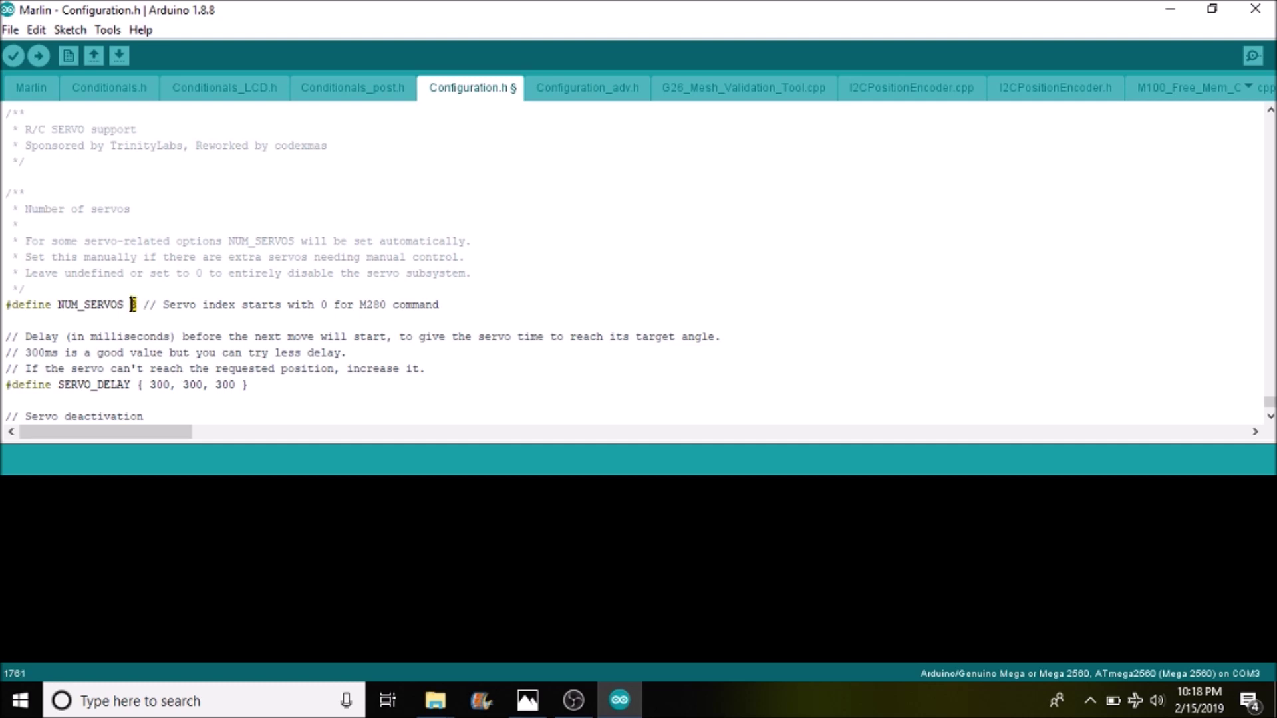
{"action": "double_click", "coordinate": [158, 387]}
Confirm the Mega 2560 board and COM3 port under Tools, then upload Marlin.
{"action": "left_click", "coordinate": [101, 31]}
{"action": "mouse_move", "coordinate": [238, 216]}
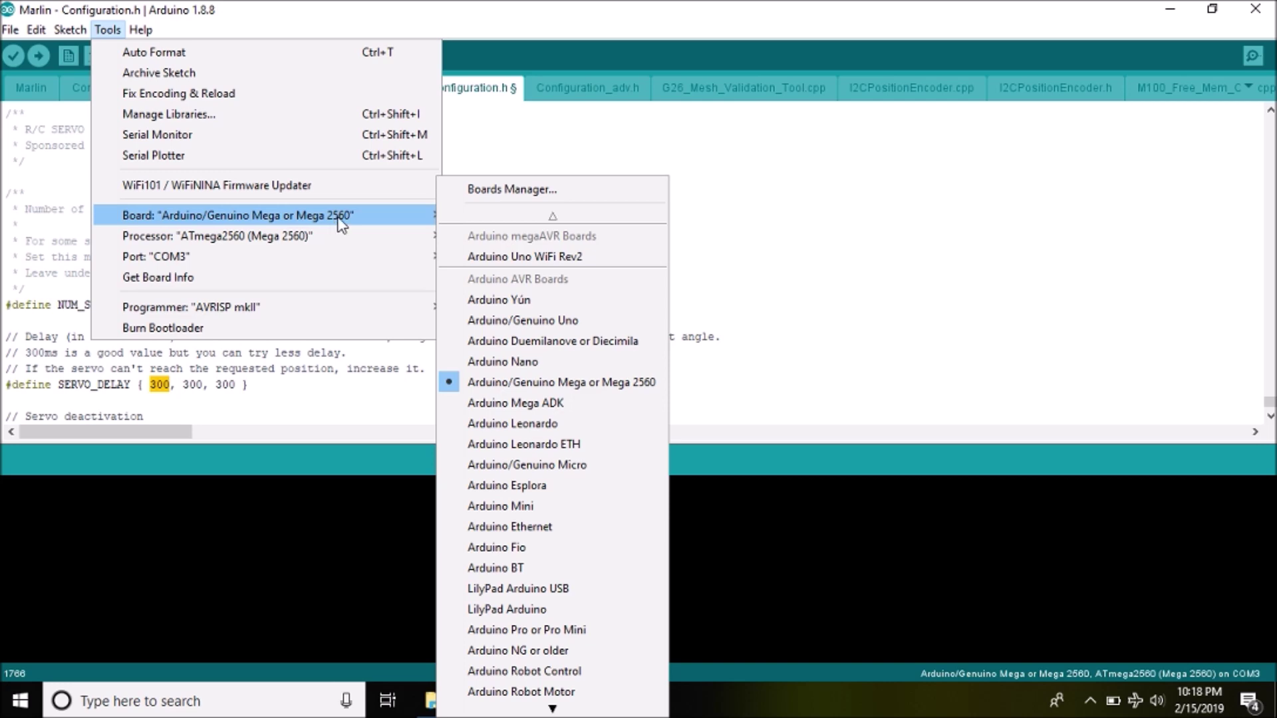
{"action": "mouse_move", "coordinate": [250, 256]}
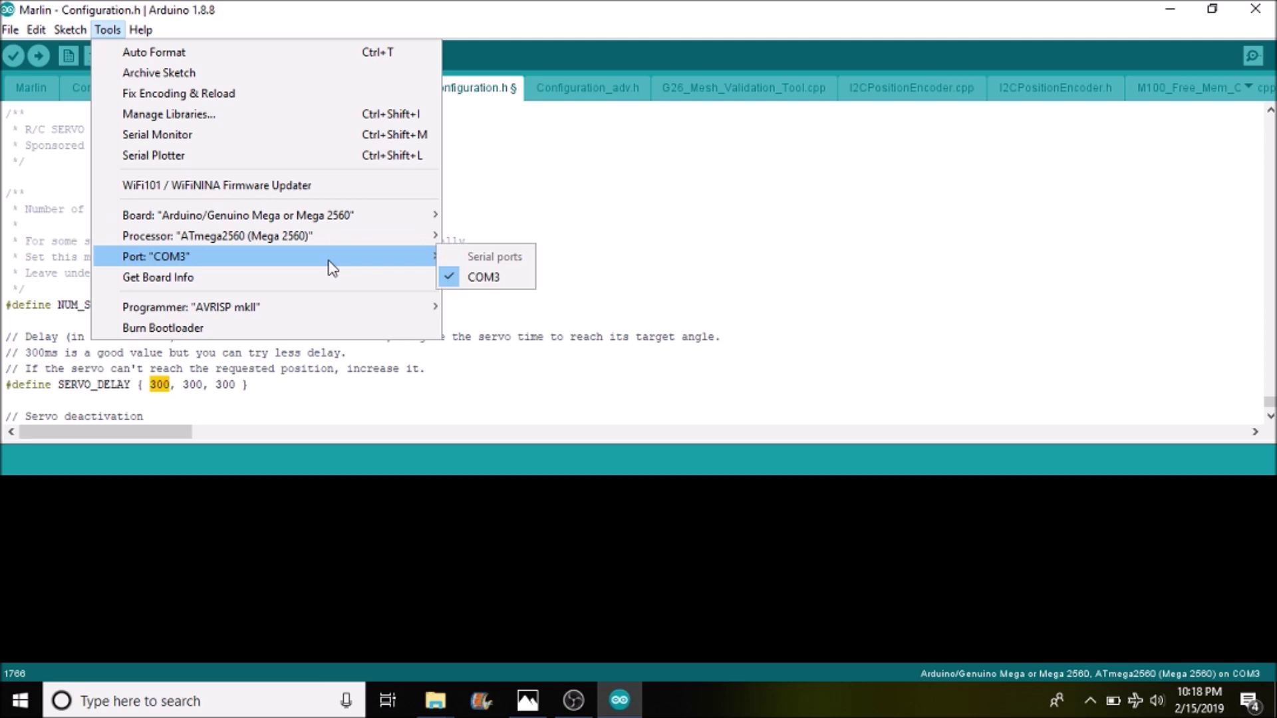
{"action": "left_click", "coordinate": [637, 190]}
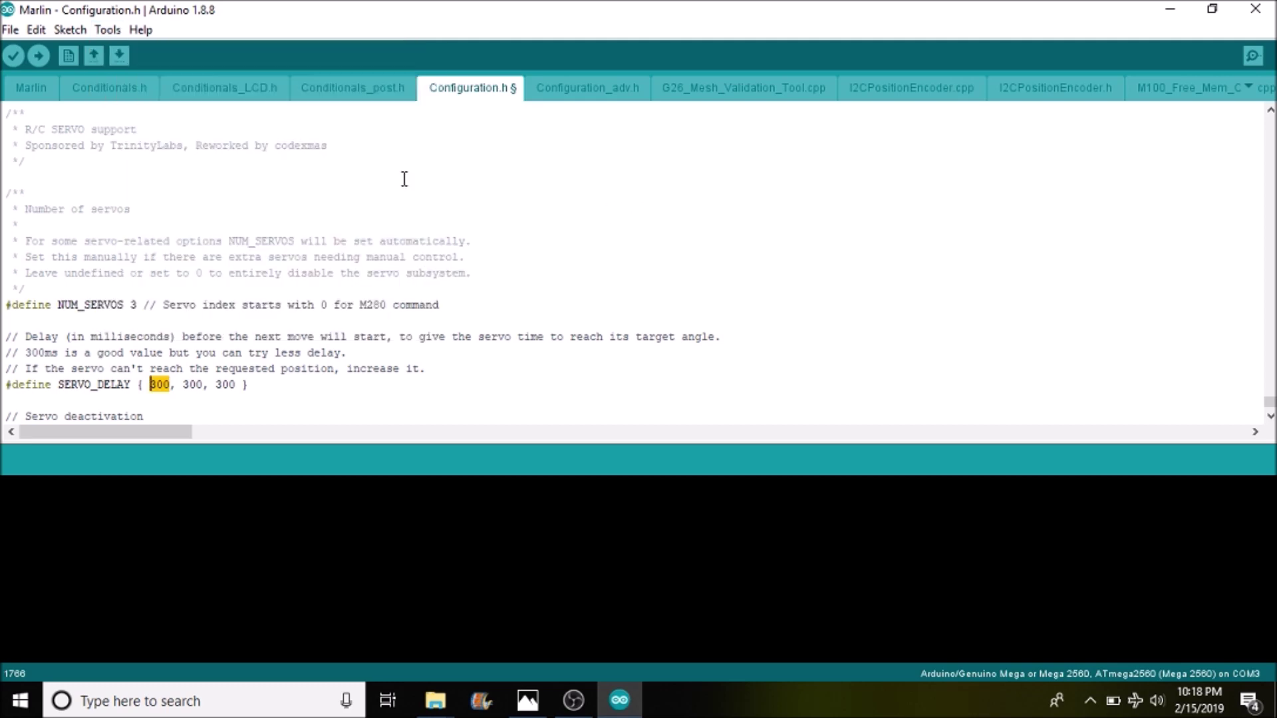
{"action": "left_click", "coordinate": [39, 56]}
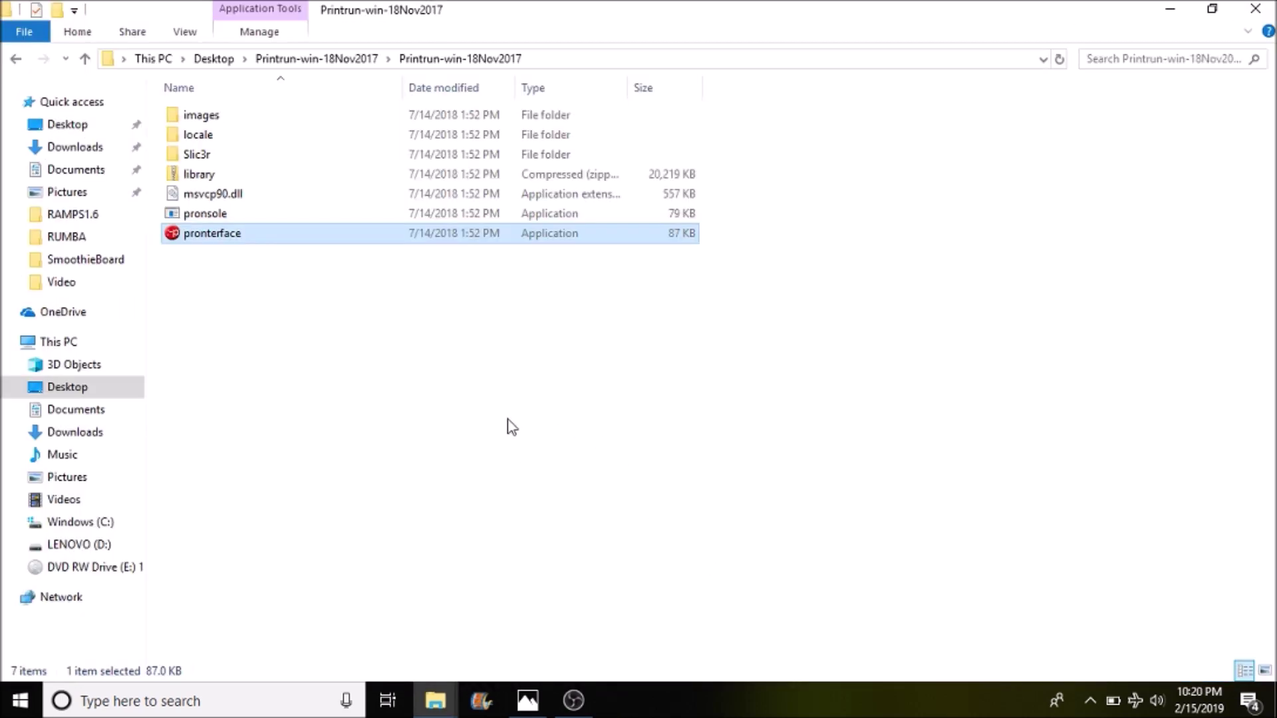
Launch pronterface.exe from the Printrun-win-18Nov2017 folder.
{"action": "double_click", "coordinate": [214, 242]}
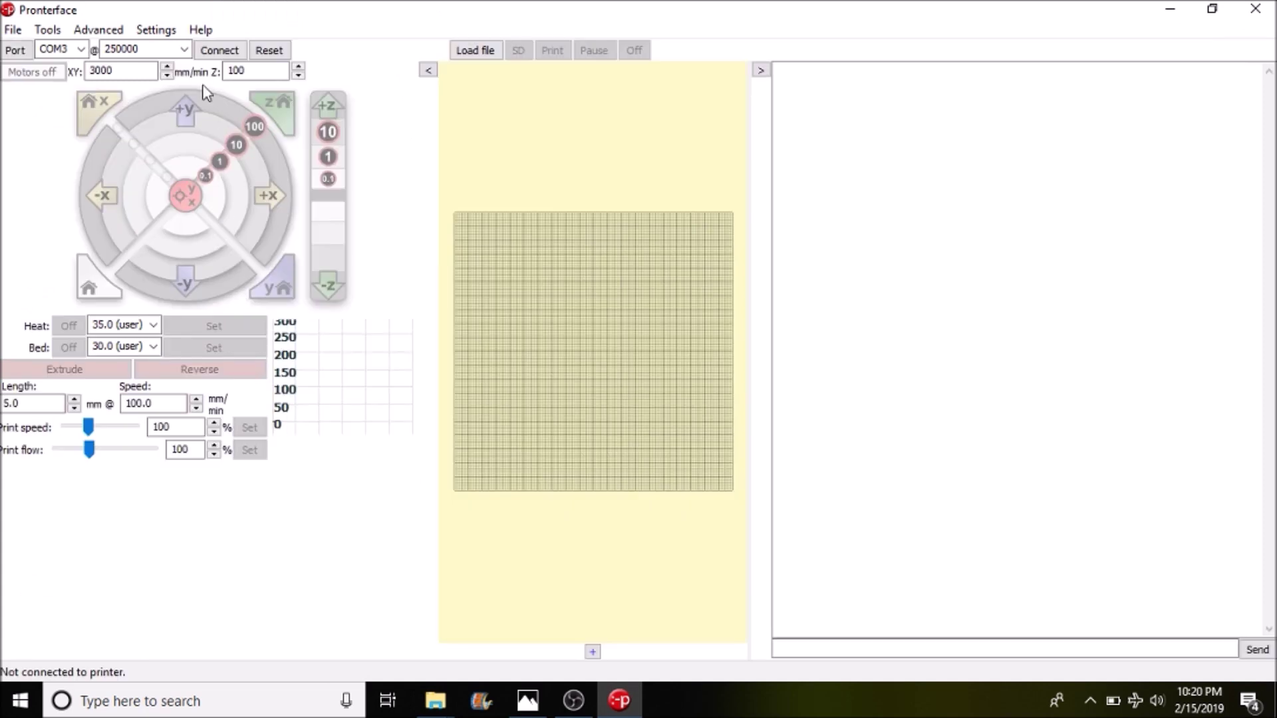
Connect, send M119, and highlight the x_min/y_min TRIGGERED and z_min open results.
{"action": "left_click", "coordinate": [217, 53]}
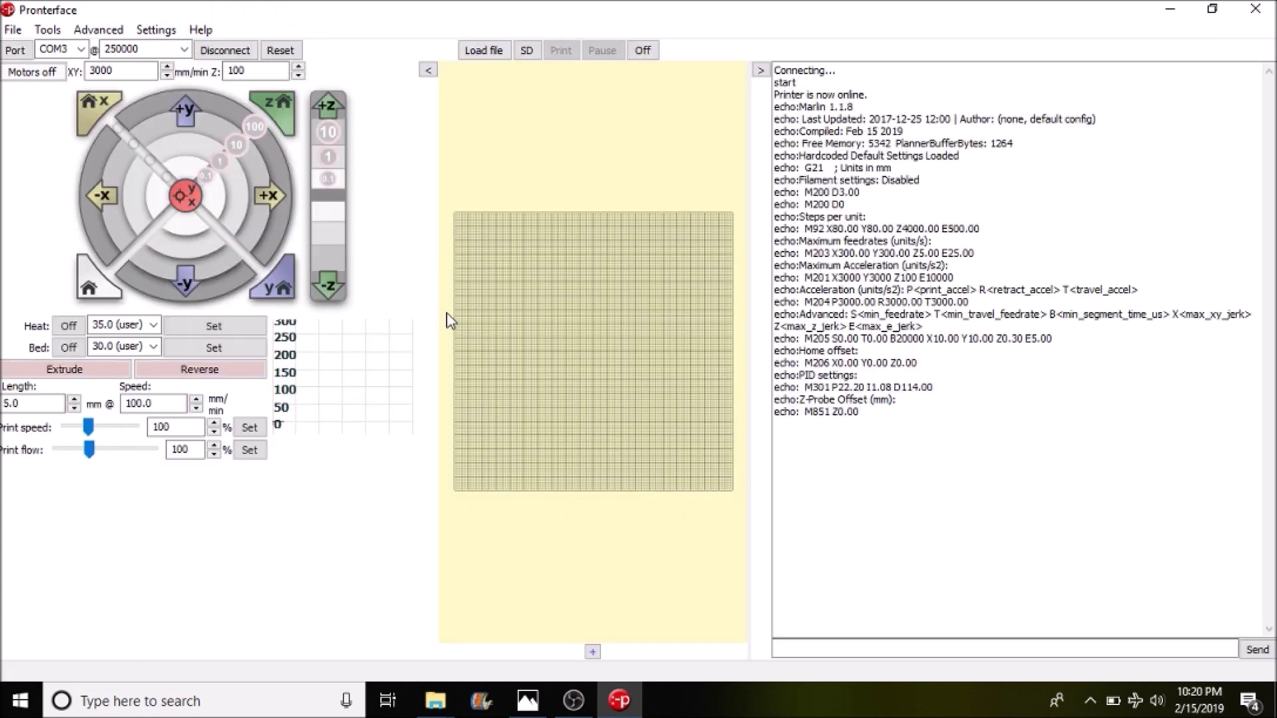
{"action": "left_click", "coordinate": [849, 651]}
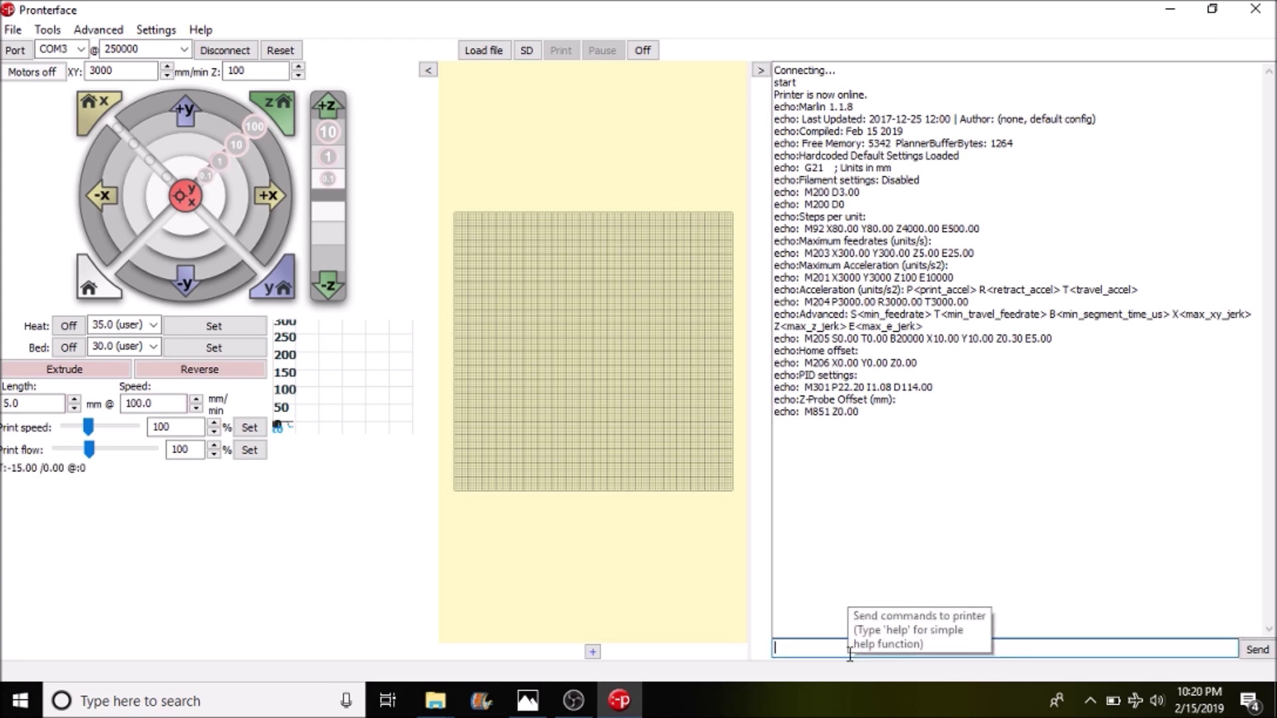
{"action": "type", "text": "M1"}
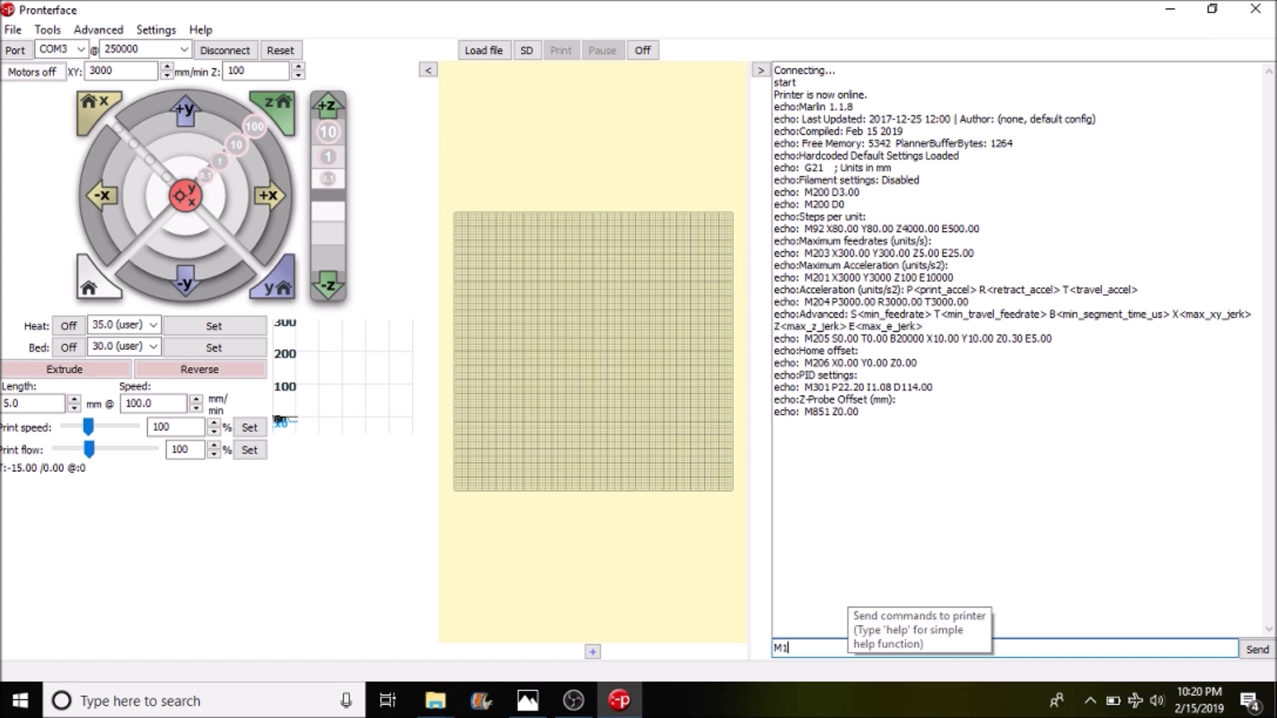
{"action": "type", "text": "19"}
{"action": "key", "text": "Return"}
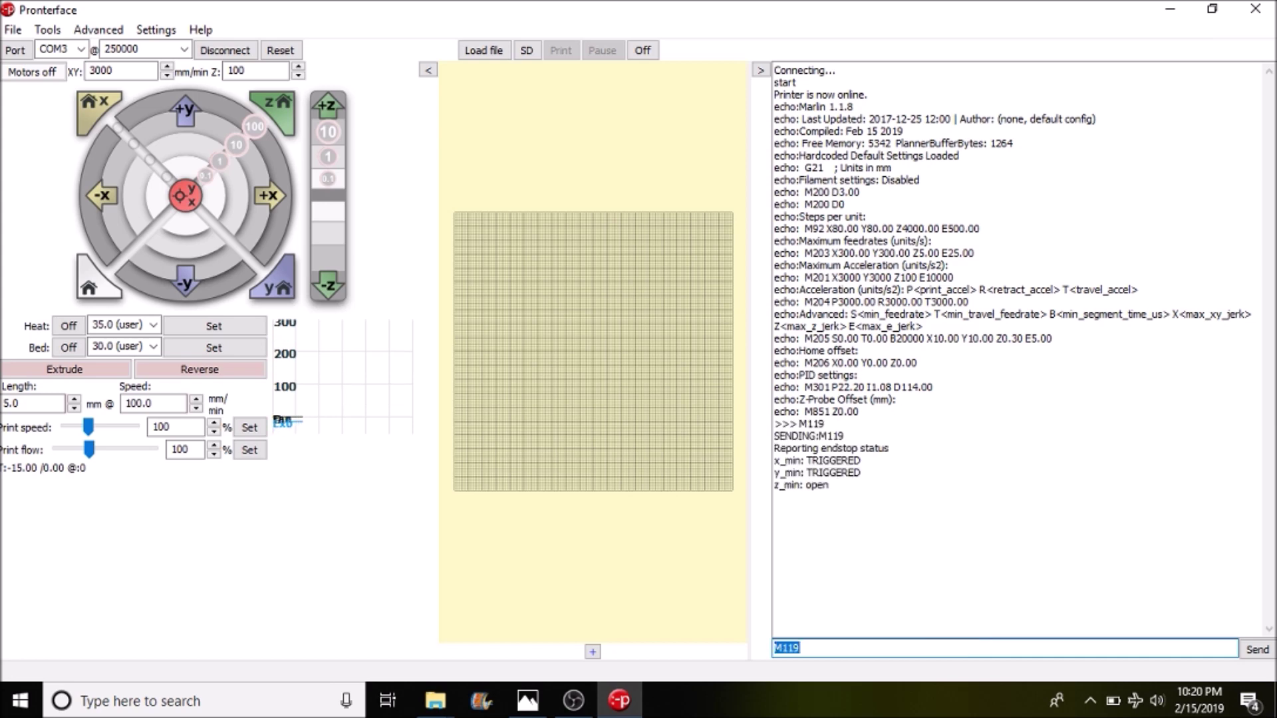
{"action": "left_click_drag", "start_coordinate": [863, 477], "coordinate": [776, 461]}
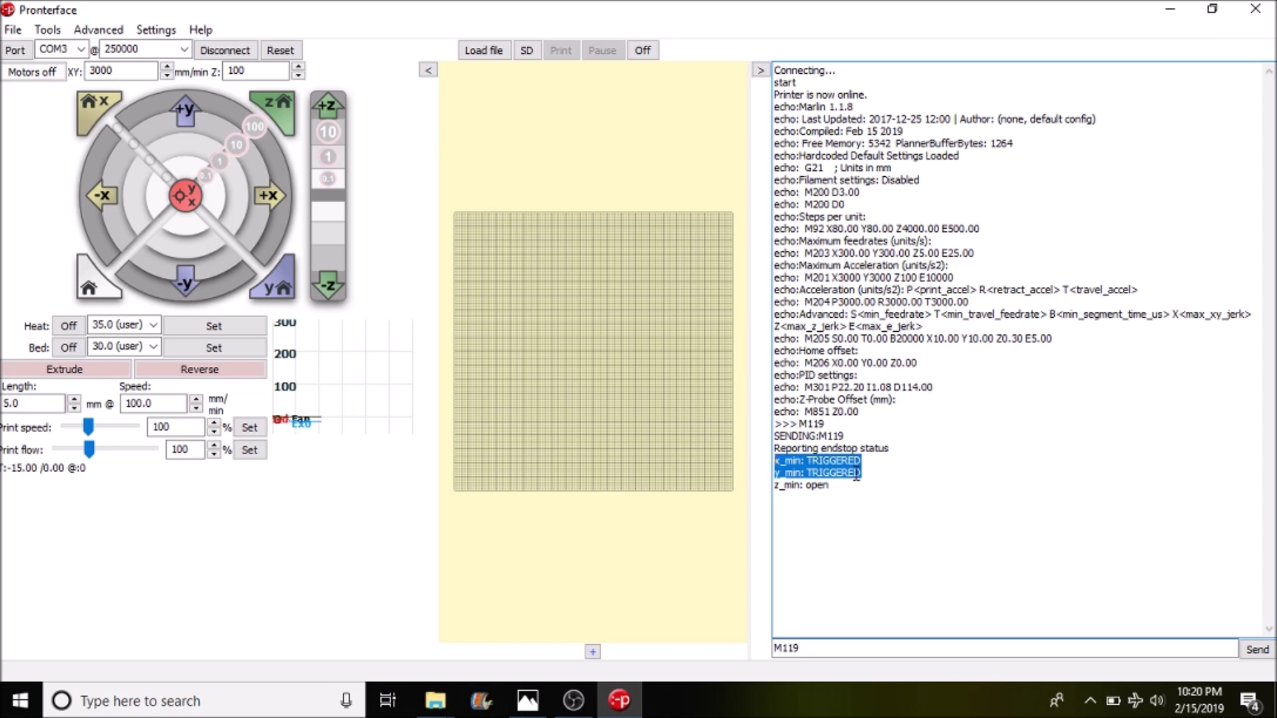
{"action": "left_click_drag", "start_coordinate": [836, 487], "coordinate": [759, 485]}
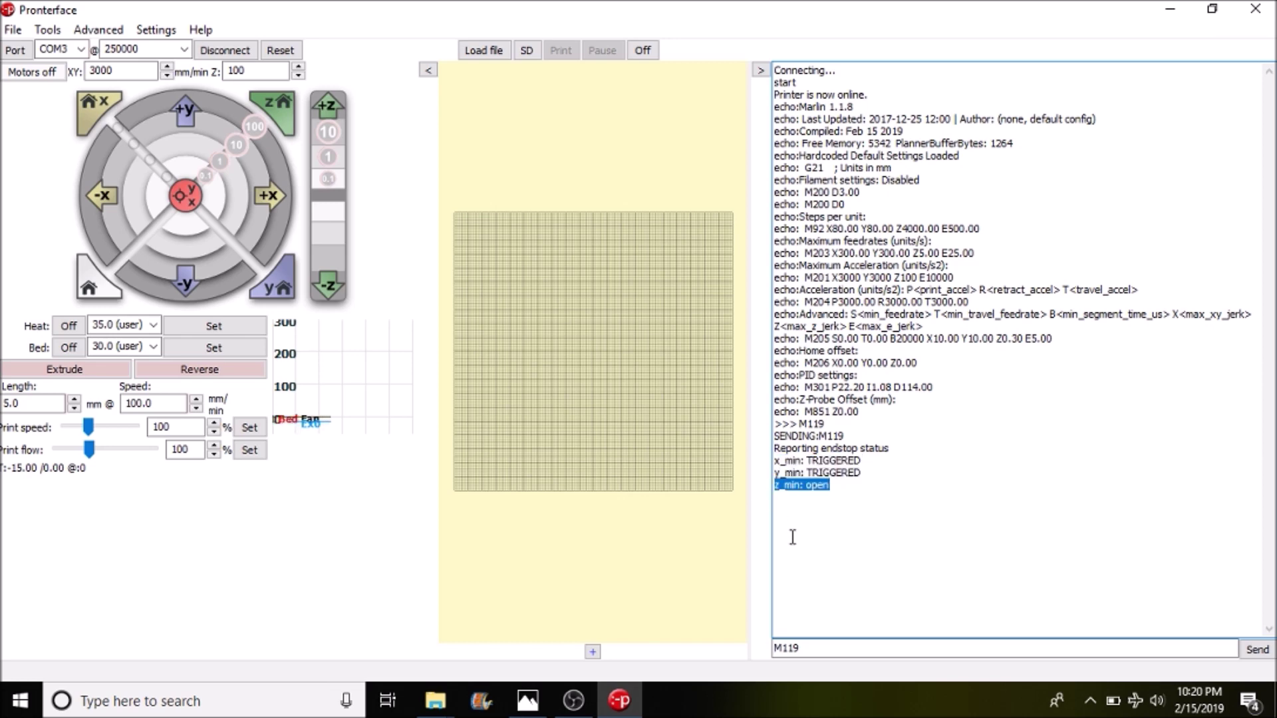
{"action": "left_click", "coordinate": [728, 503]}
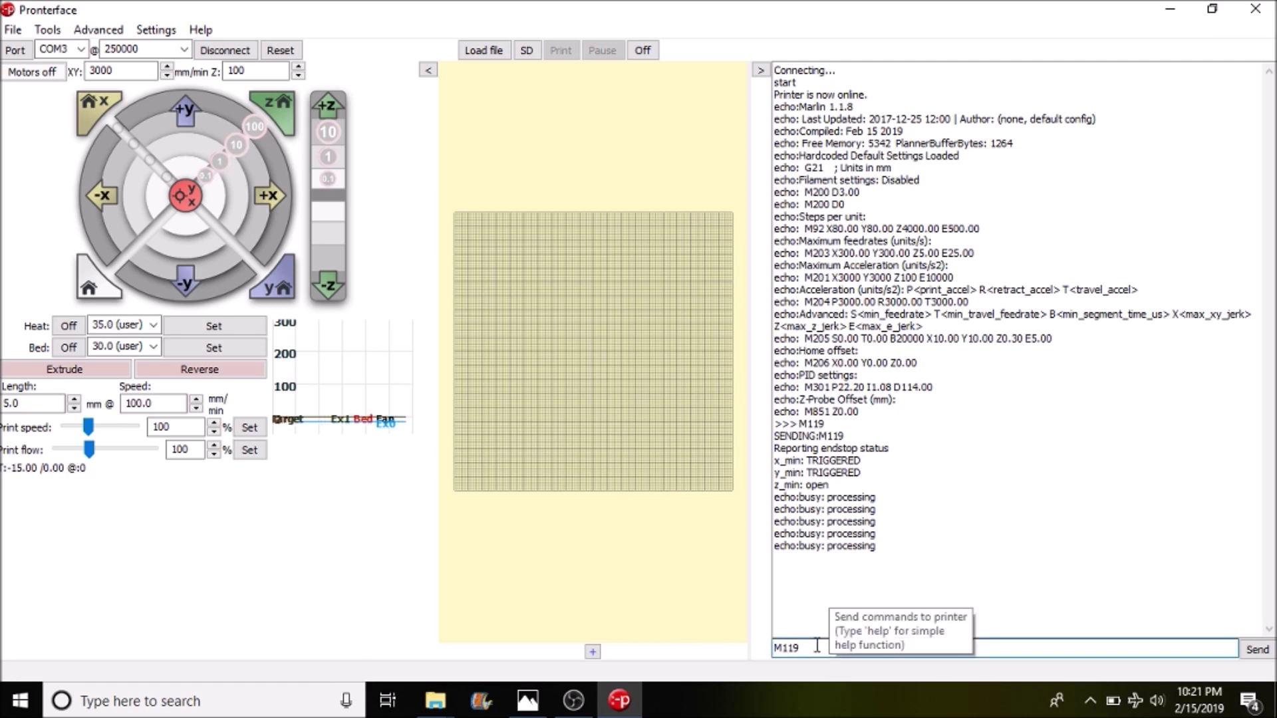
Resend M119 and highlight the z_min: TRIGGERED line in the endstop report.
{"action": "key", "text": "Return"}
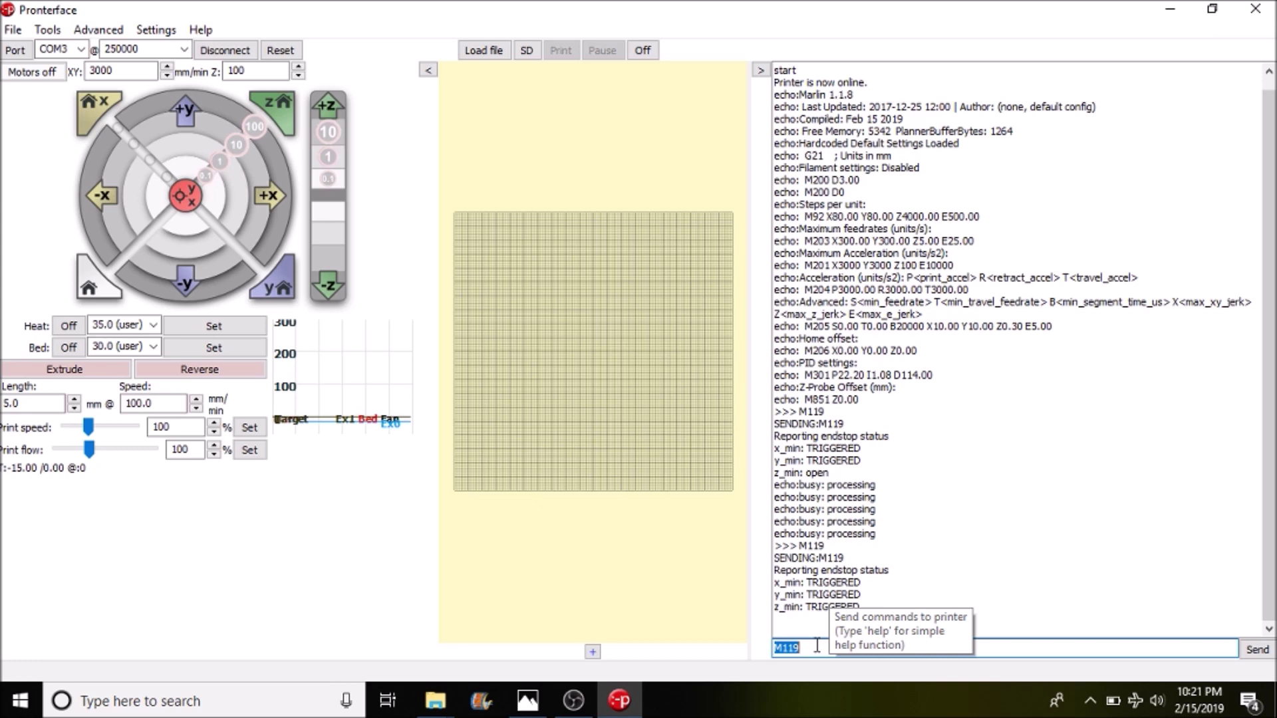
{"action": "left_click_drag", "start_coordinate": [863, 607], "coordinate": [774, 607]}
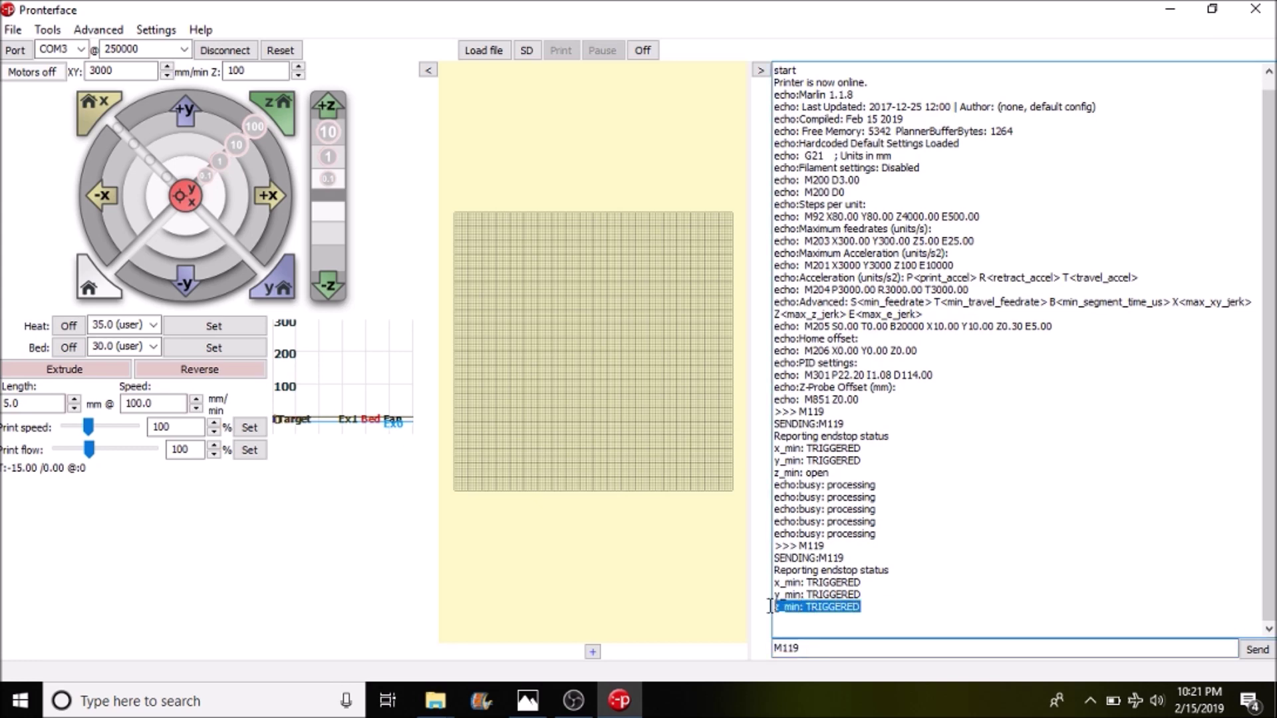